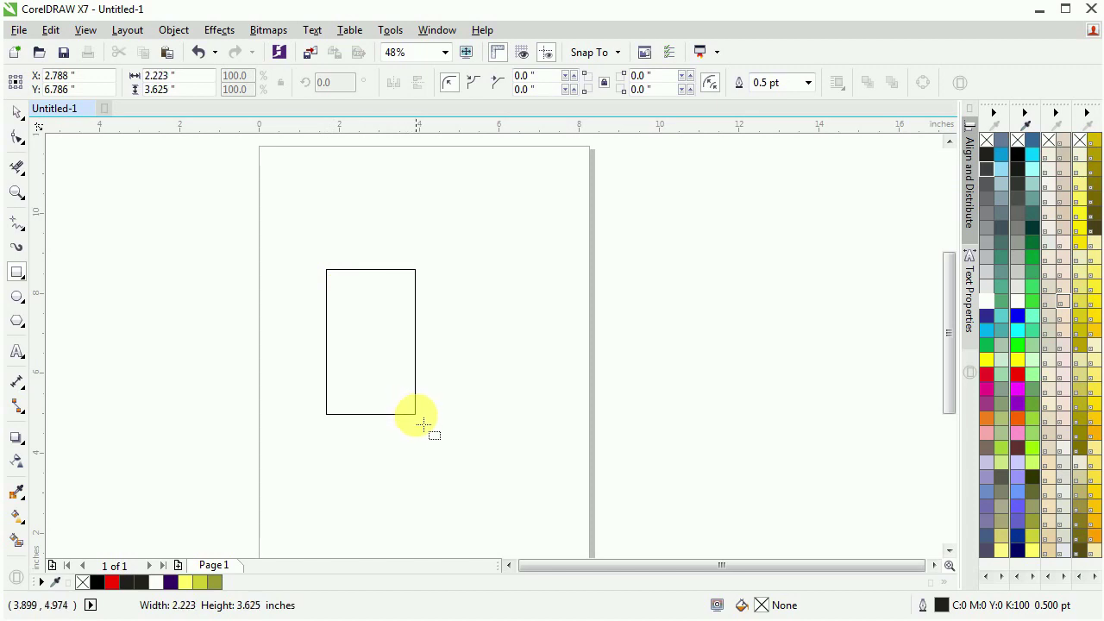
# - Resize the drawn rectangle to 1.5 inches wide and 6 inches high
pyautogui.click(17, 113)
pyautogui.click(176, 76)
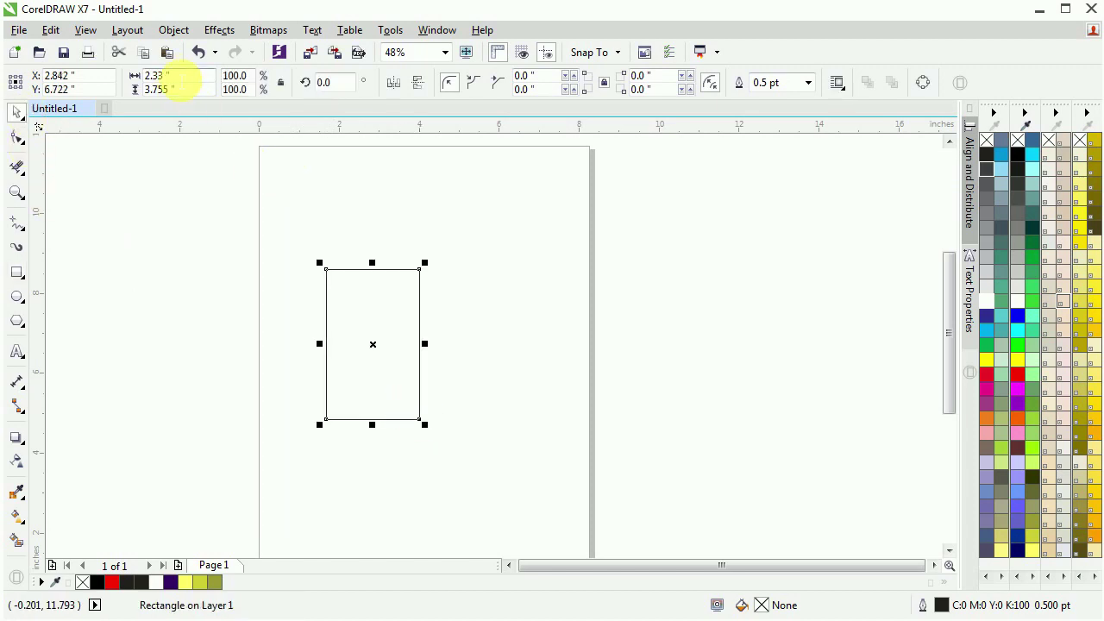
pyautogui.write('1.5')
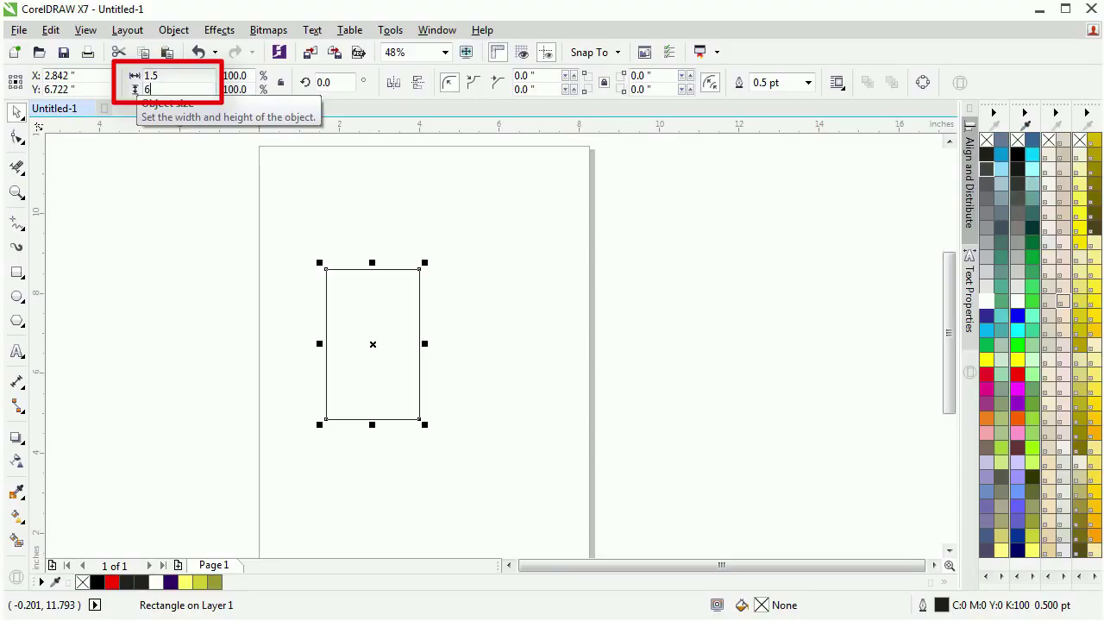
pyautogui.write('6')
pyautogui.press('Return')
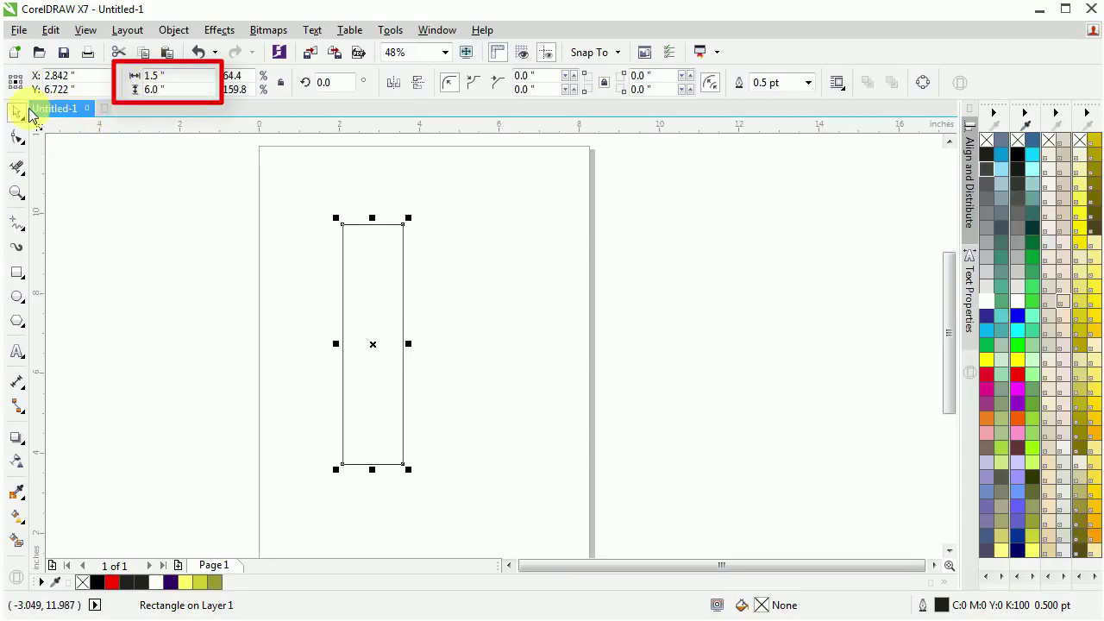
# - Round all four corners of the tall rectangle fully with the Shape tool, to a 0.75 inch radius
pyautogui.click(16, 137)
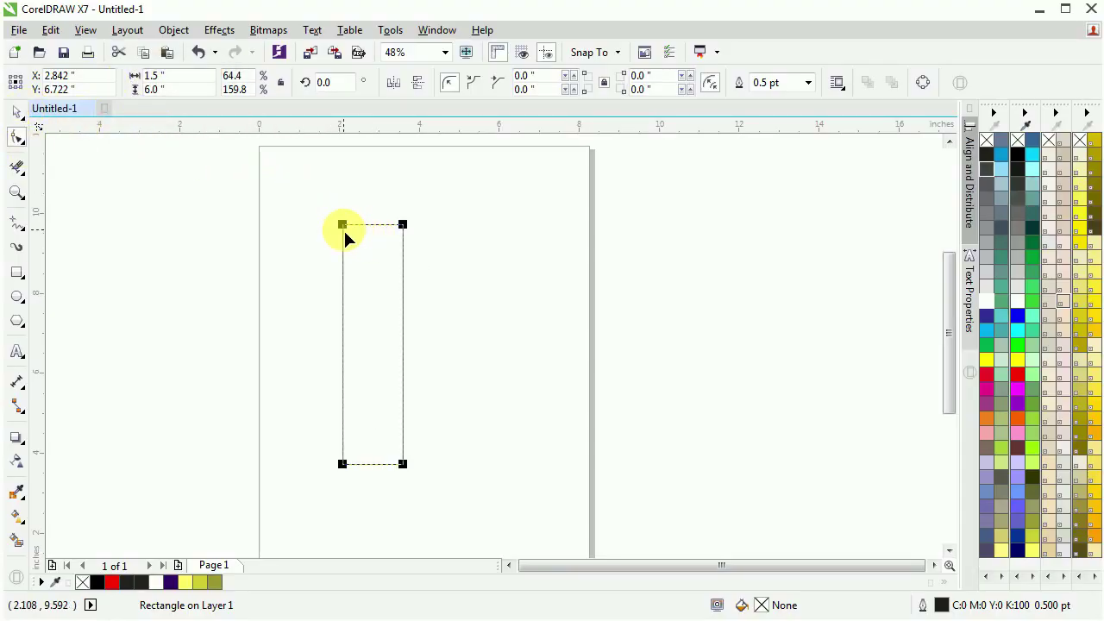
pyautogui.moveTo(344, 228); pyautogui.dragTo(365, 291)
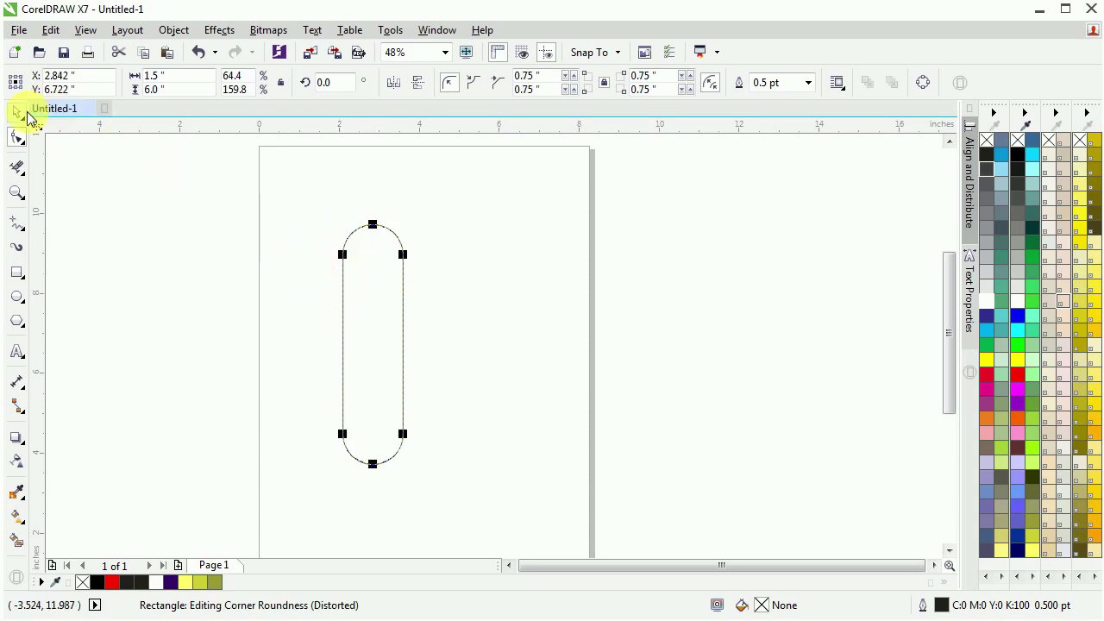
pyautogui.click(16, 112)
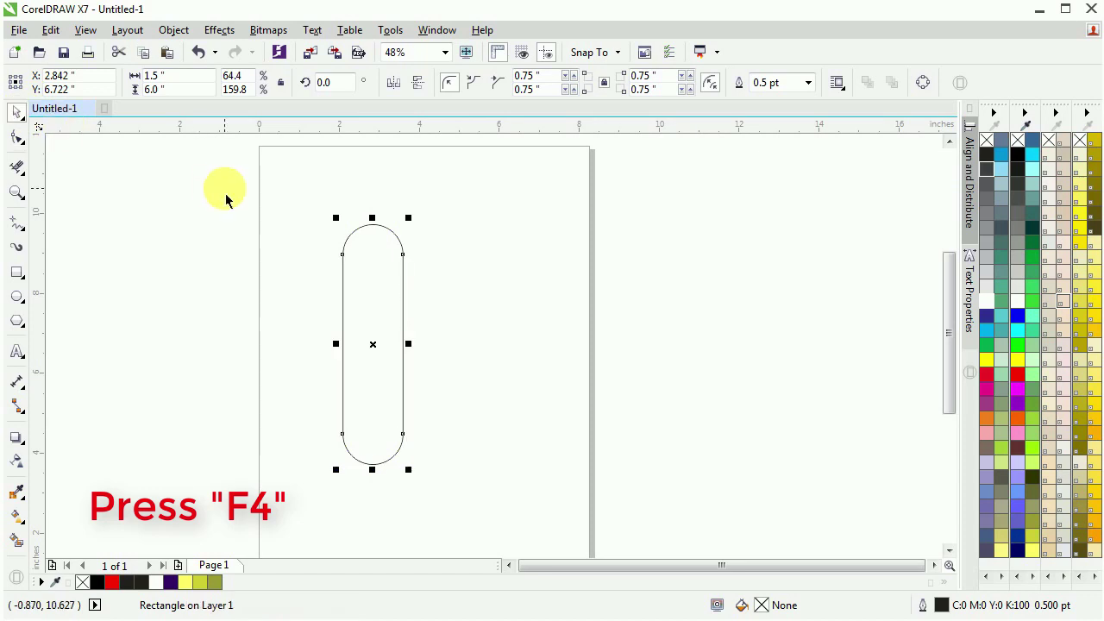
# - Thicken the outline of the rounded rectangle to 30 pt
pyautogui.press('F4')
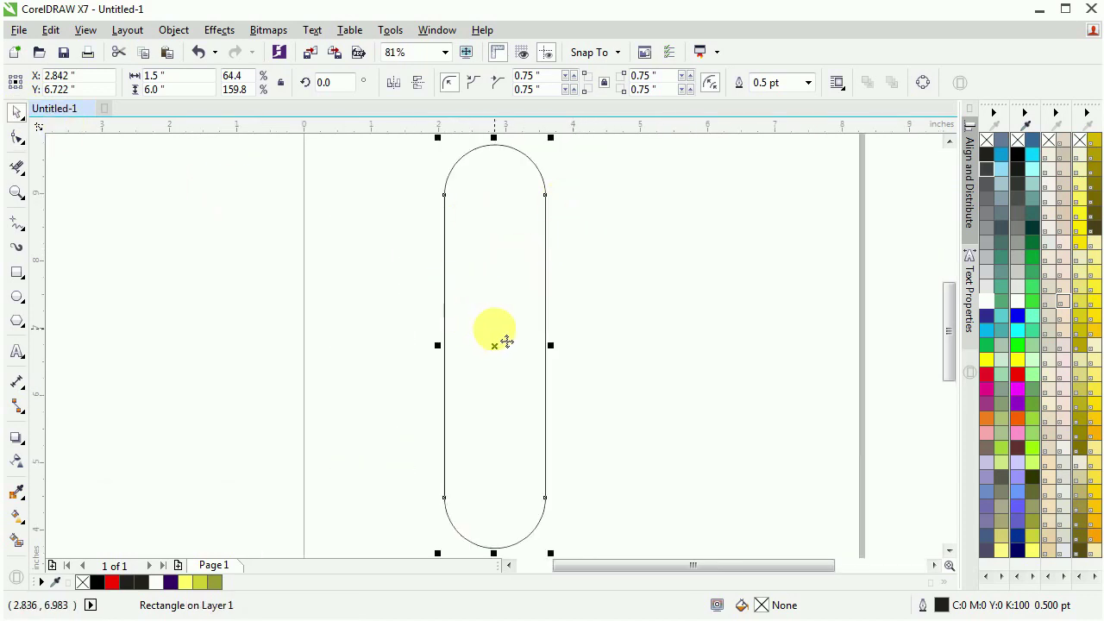
pyautogui.click(807, 85)
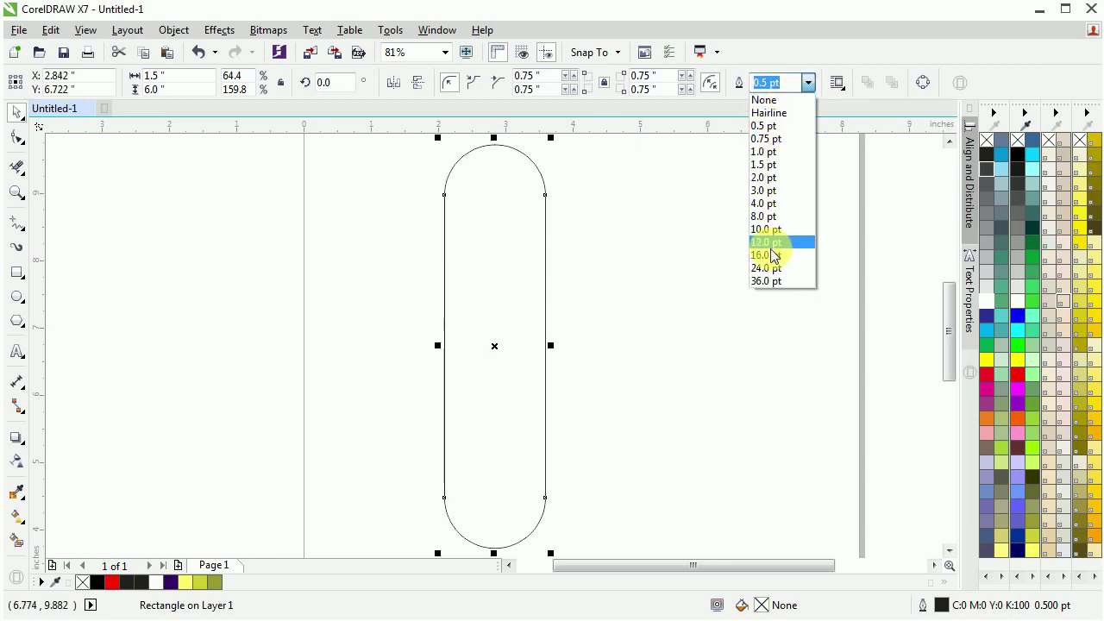
pyautogui.click(770, 271)
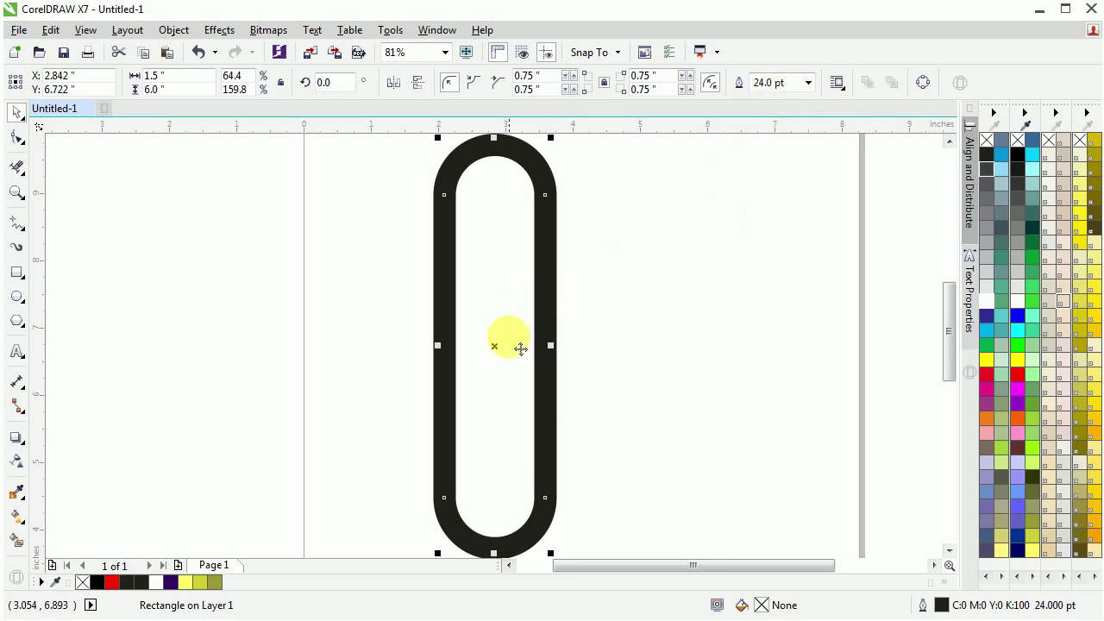
pyautogui.click(792, 86)
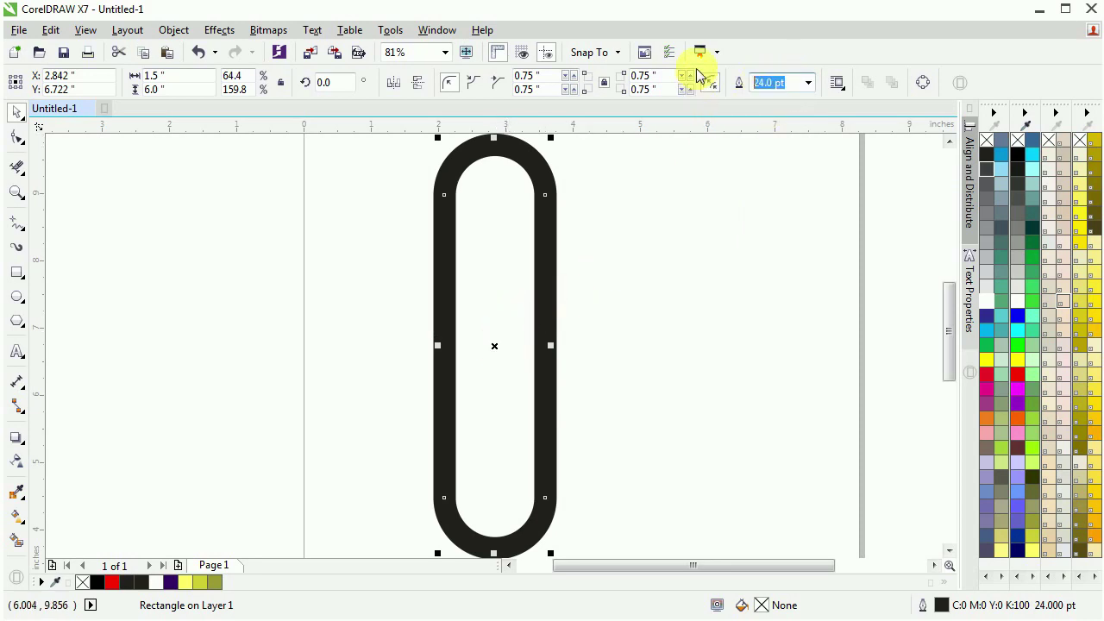
pyautogui.write('30')
pyautogui.press('Return')
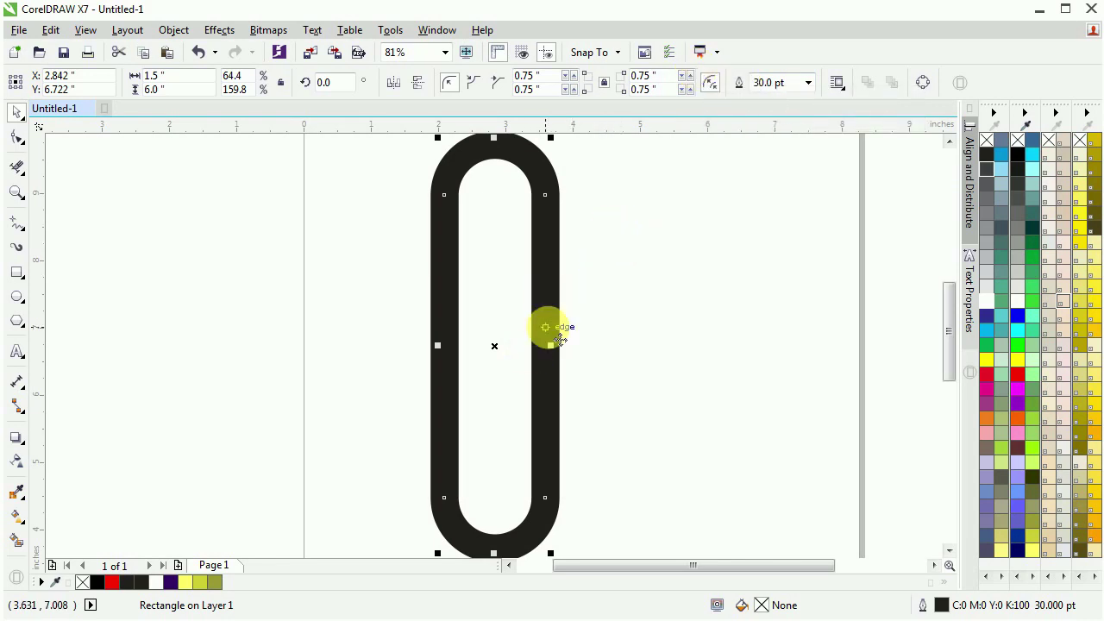
# - Copy the thick rounded rectangle and paste a duplicate in place over it
pyautogui.scroll(-1, 561, 332)
pyautogui.rightClick(548, 310)
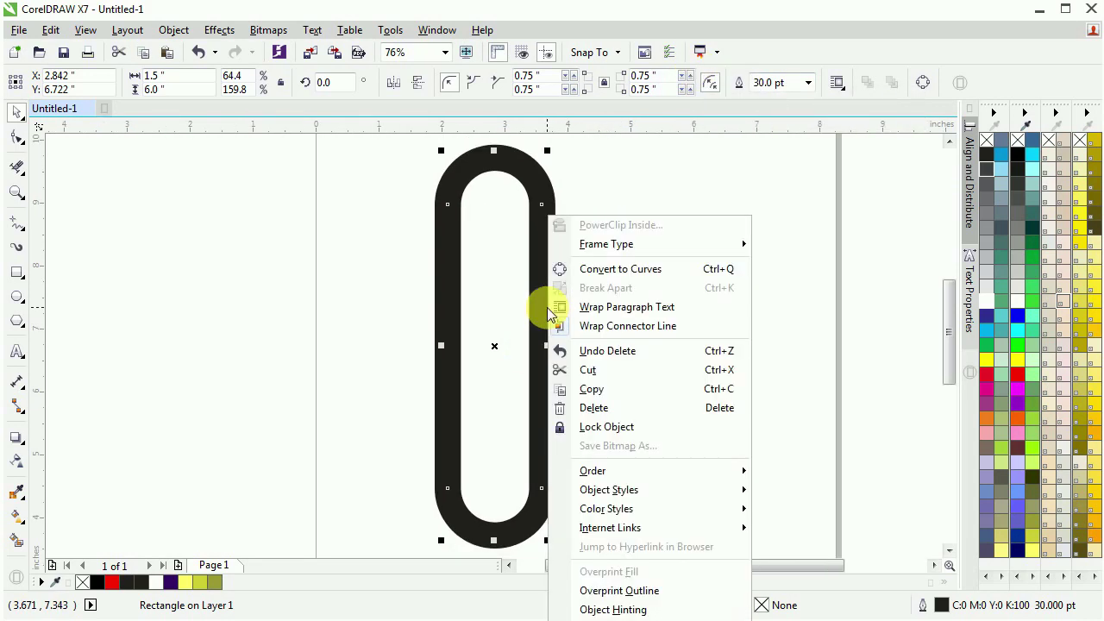
pyautogui.click(615, 391)
pyautogui.click(653, 284)
pyautogui.rightClick(653, 285)
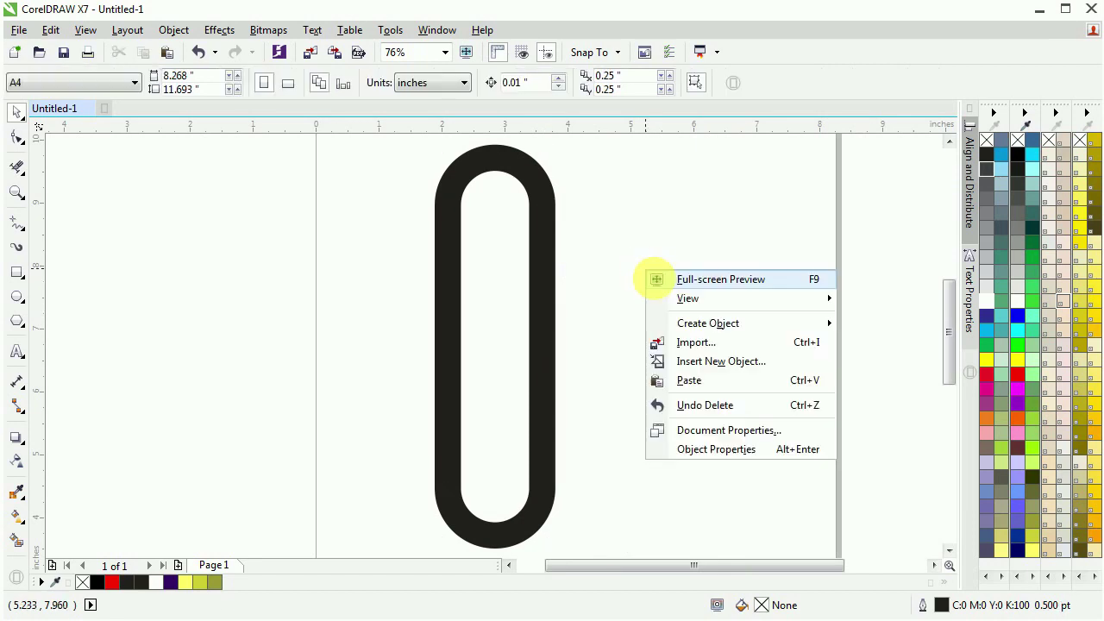
pyautogui.click(682, 378)
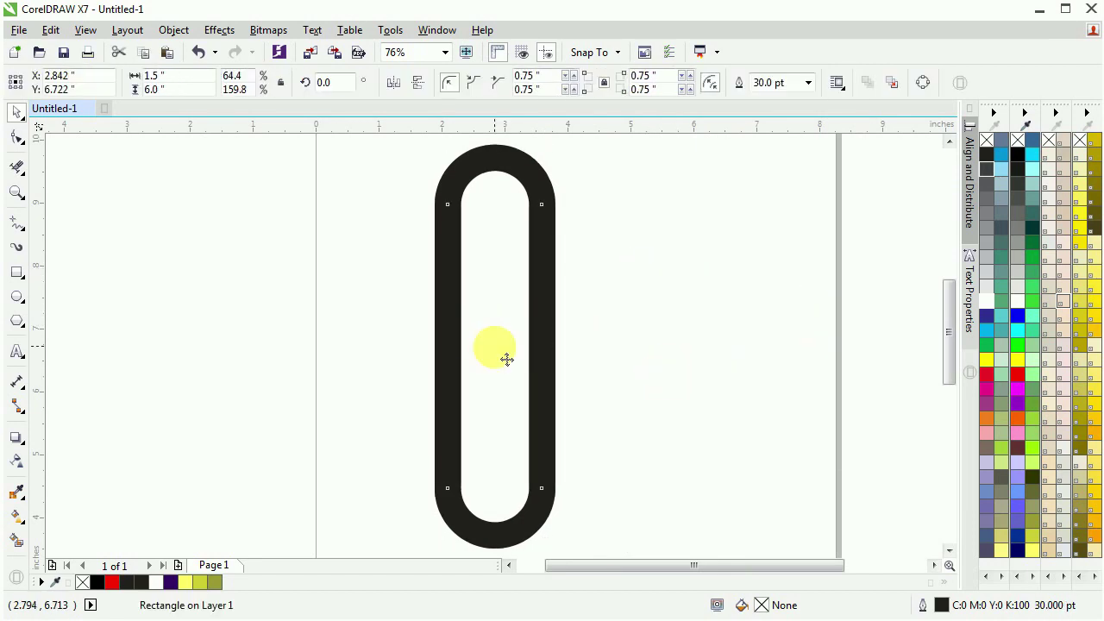
# - Move the pasted copy horizontally to the right of the original, leaving a narrow gap, with its center at about X 5.106 inches
pyautogui.moveTo(507, 359); pyautogui.dragTo(639, 357)
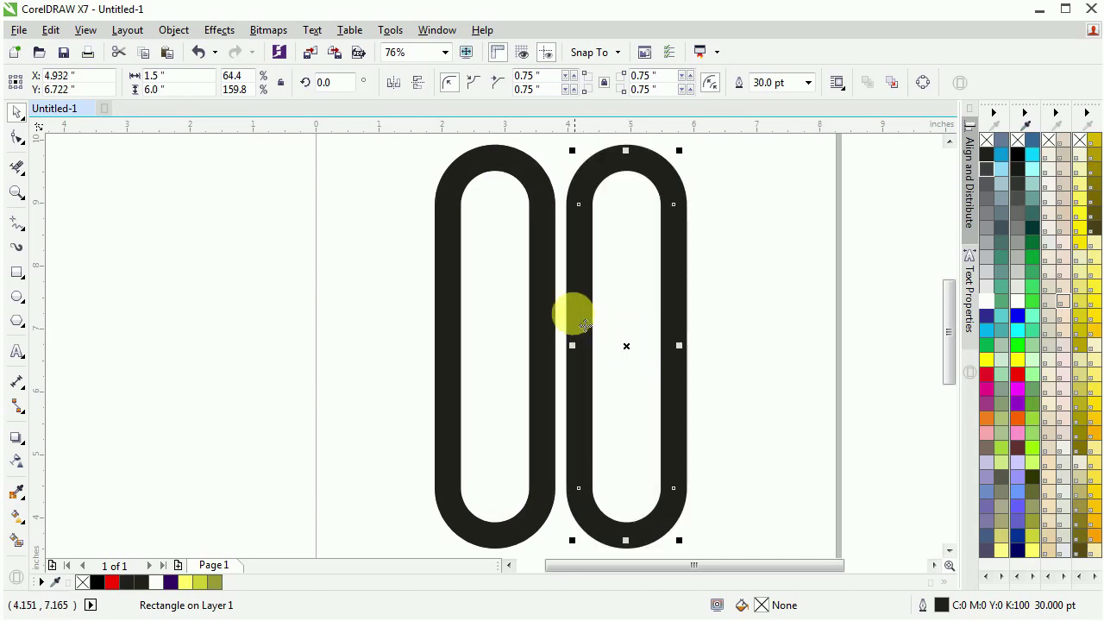
pyautogui.press('F10')
pyautogui.press('Right')
pyautogui.press('Right')
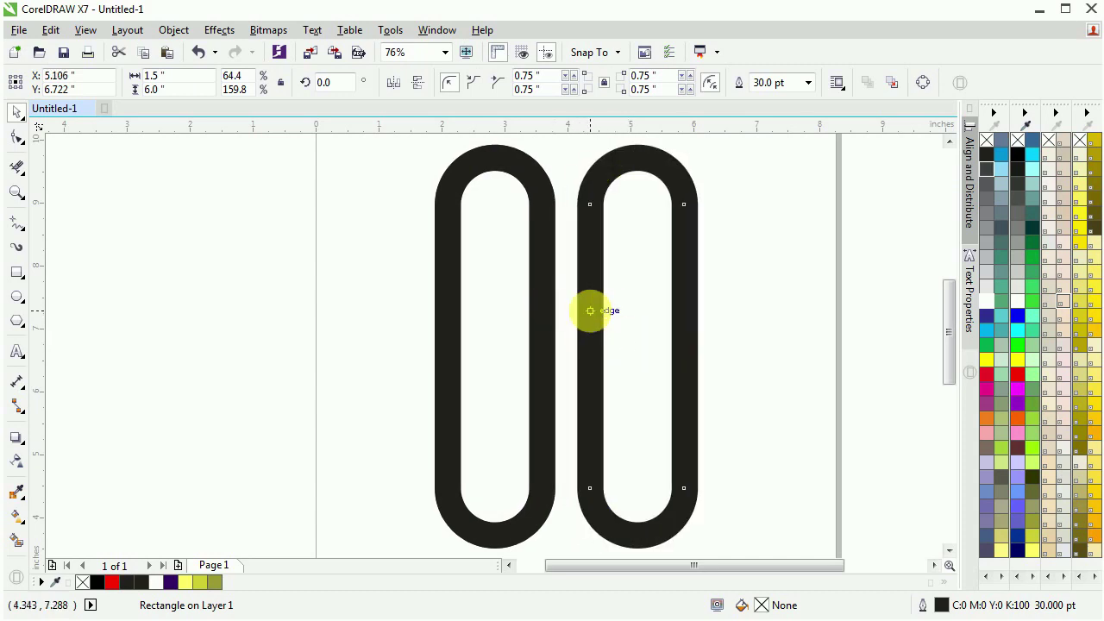
# - Duplicate both vertical rounded rectangles in place and rotate the copies 90 degrees to form a crossing grid
pyautogui.keyDown('shift'); pyautogui.click(552, 320); pyautogui.keyUp('shift')
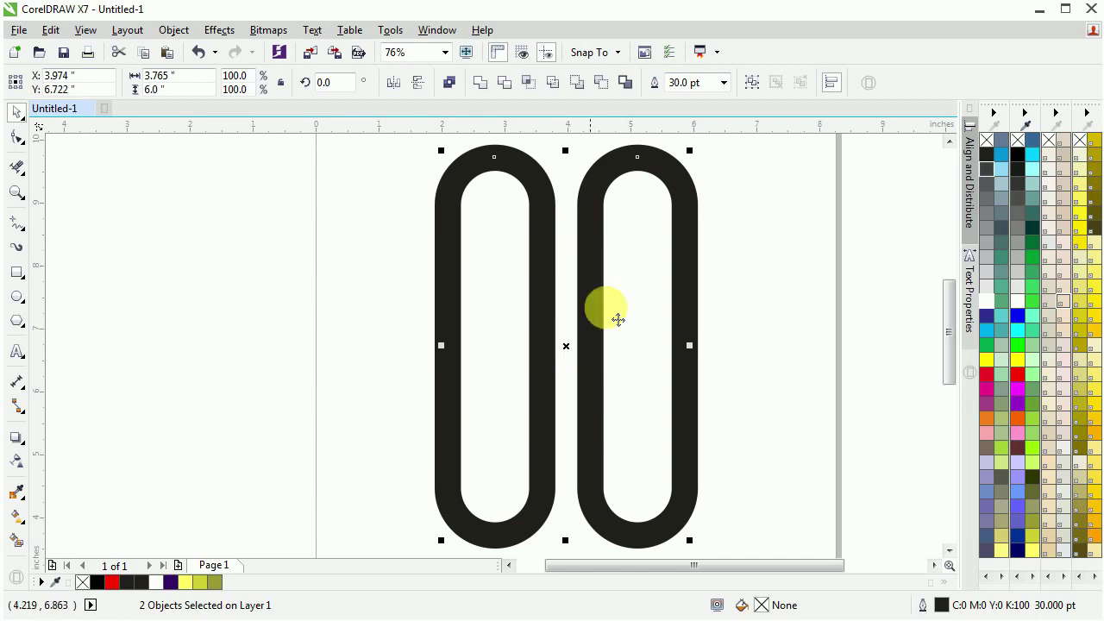
pyautogui.rightClick(591, 242)
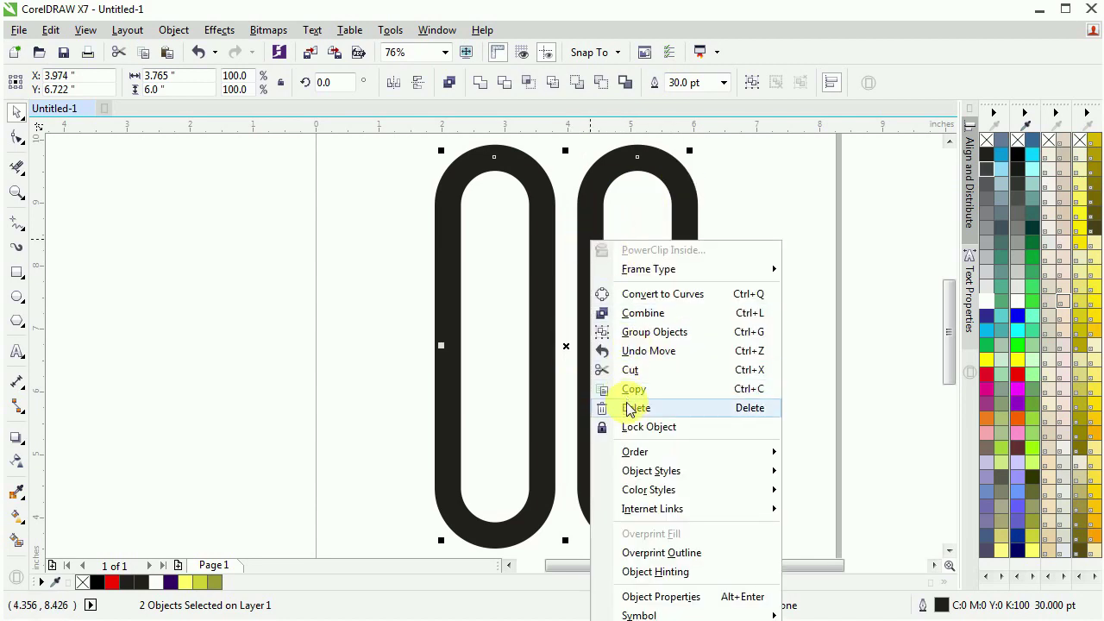
pyautogui.click(632, 393)
pyautogui.click(312, 298)
pyautogui.rightClick(270, 261)
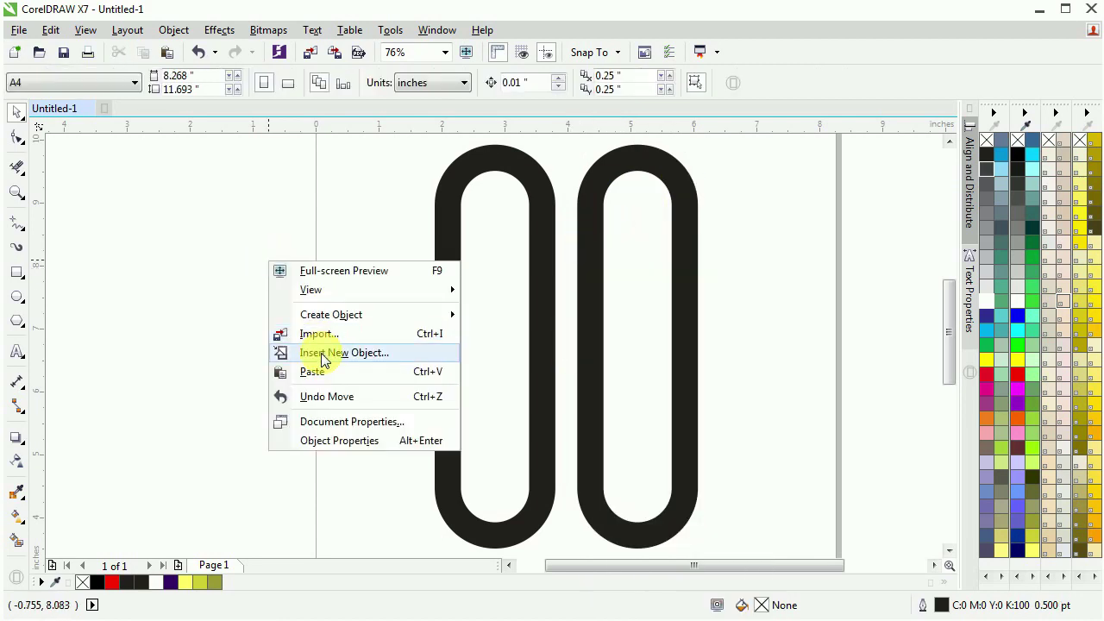
pyautogui.click(313, 372)
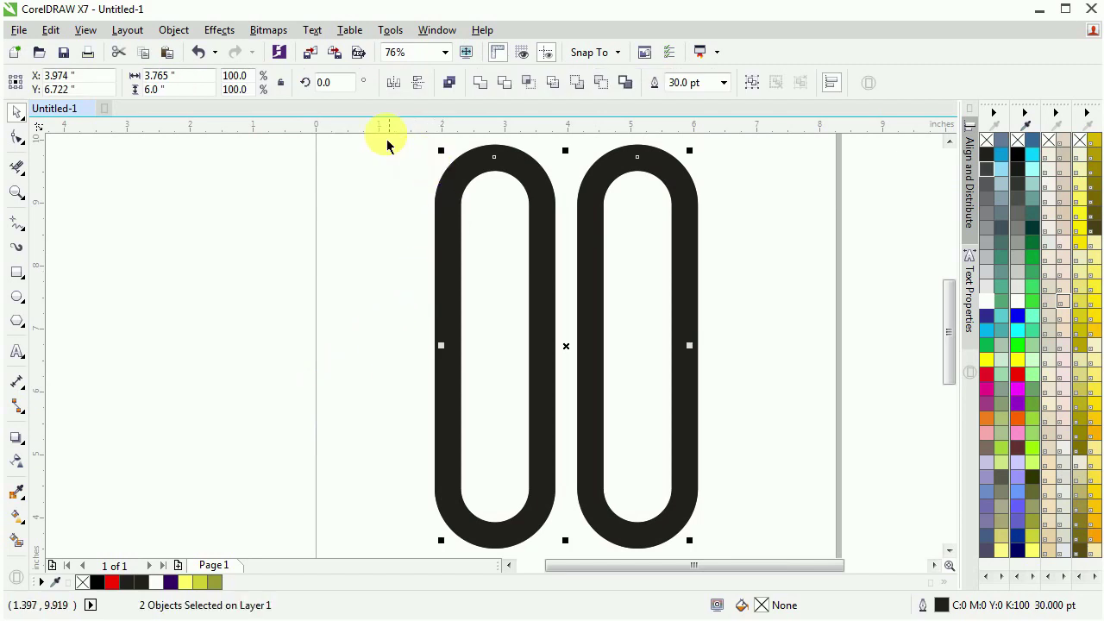
pyautogui.click(337, 86)
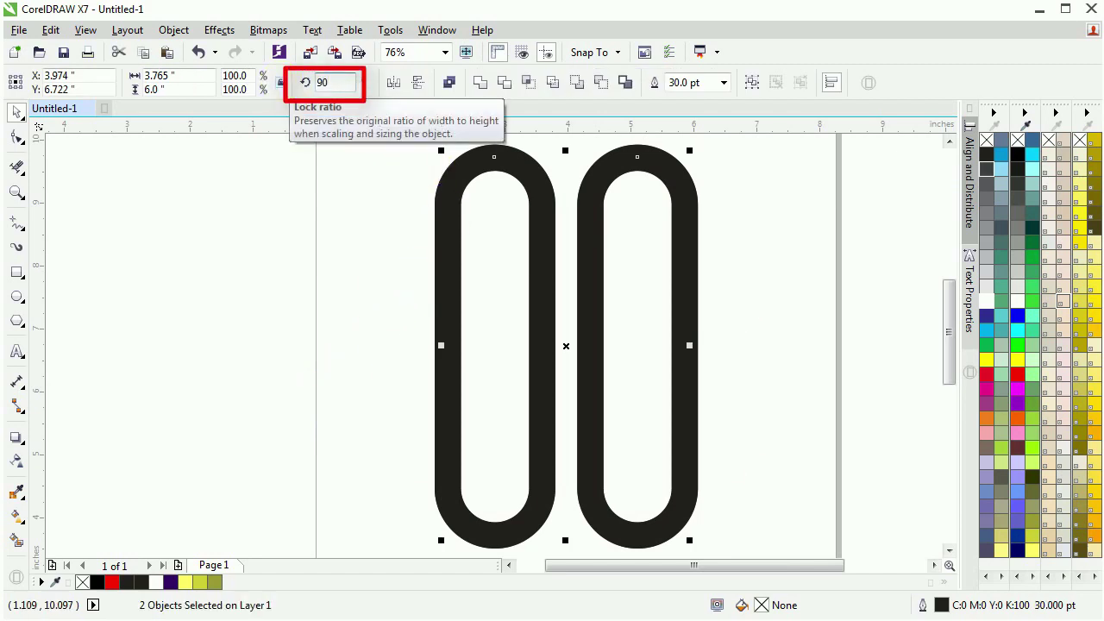
pyautogui.press('Return')
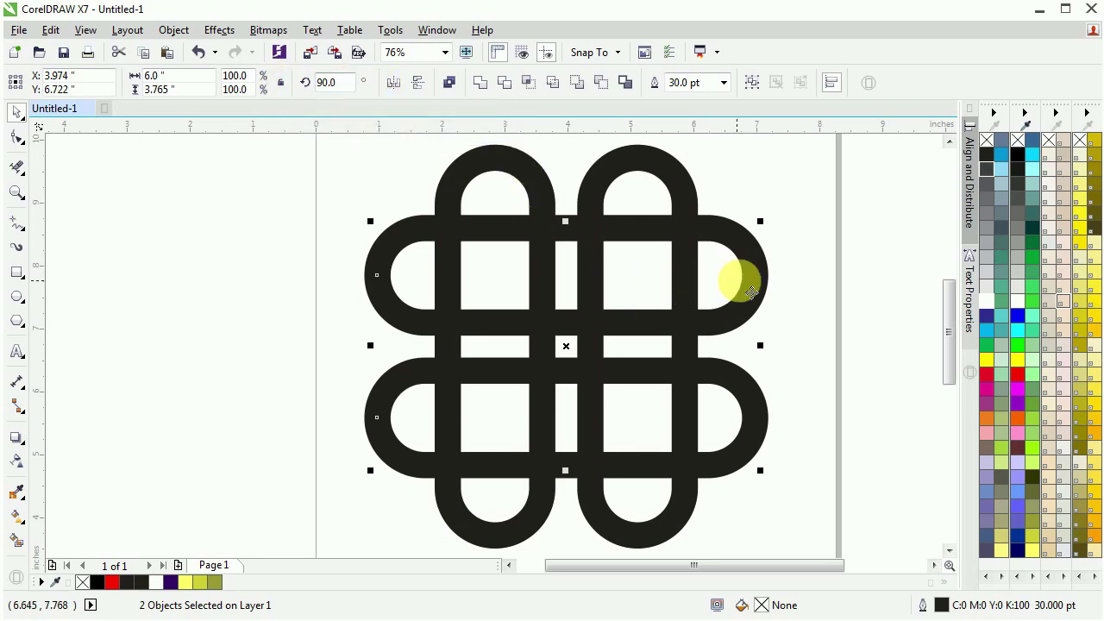
# - Select all four rounded rectangles and convert their outlines to objects
pyautogui.scroll(-2, 454, 217)
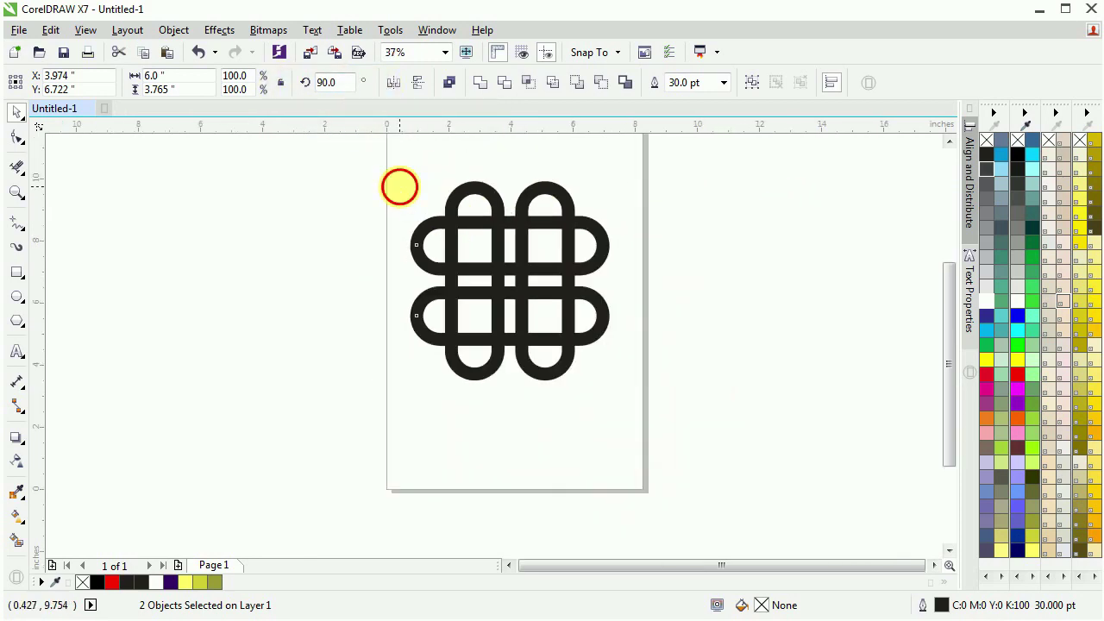
pyautogui.click(399, 187)
pyautogui.moveTo(382, 165); pyautogui.dragTo(648, 400)
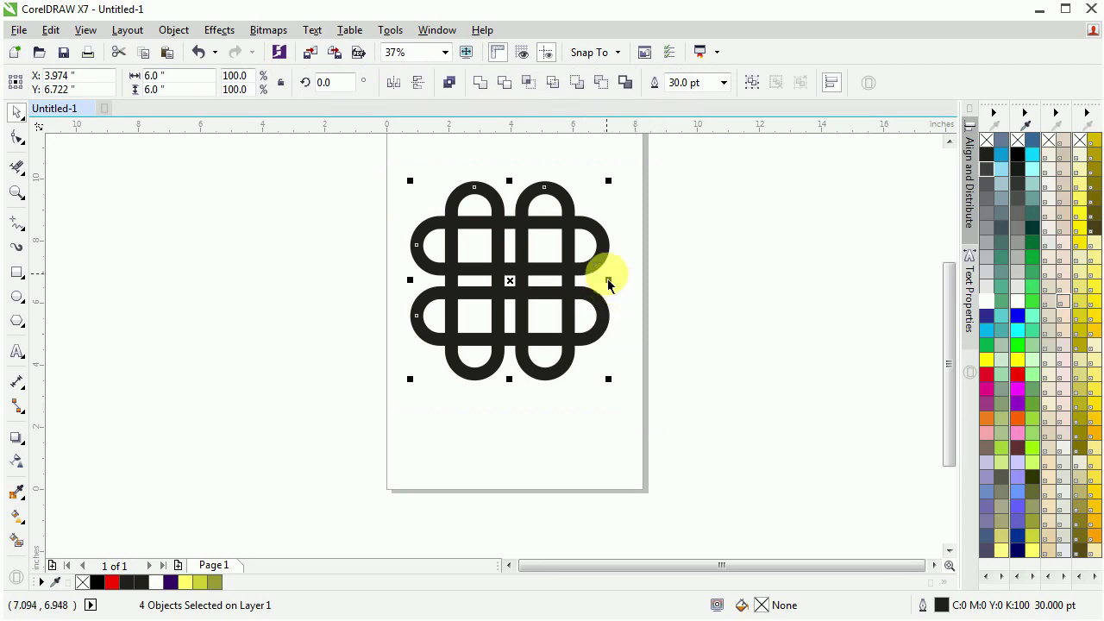
pyautogui.scroll(2, 543, 242)
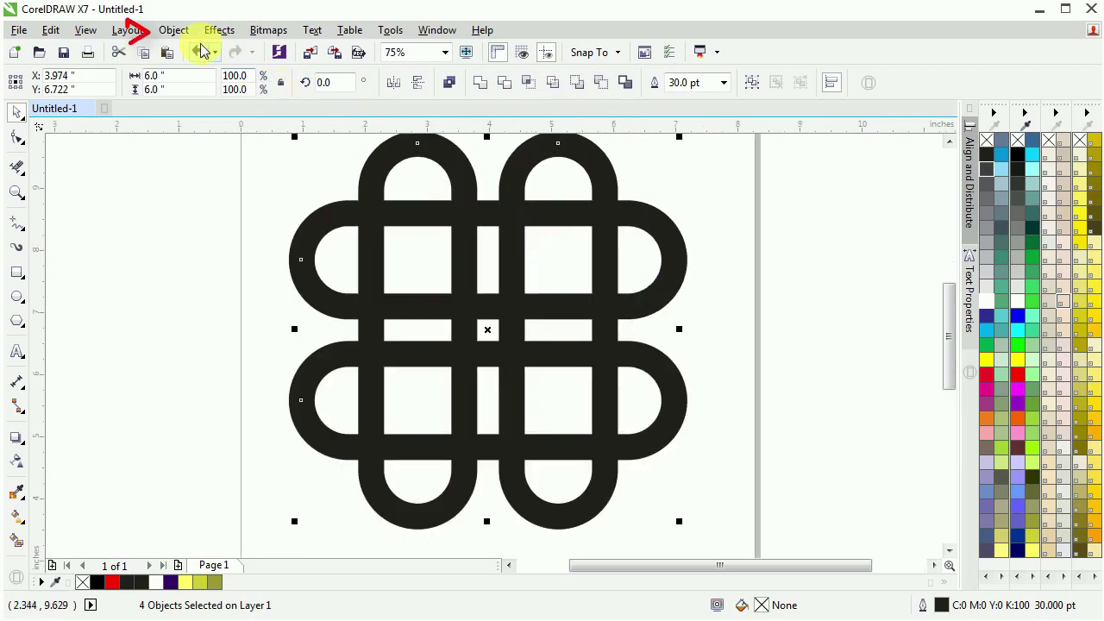
pyautogui.click(173, 29)
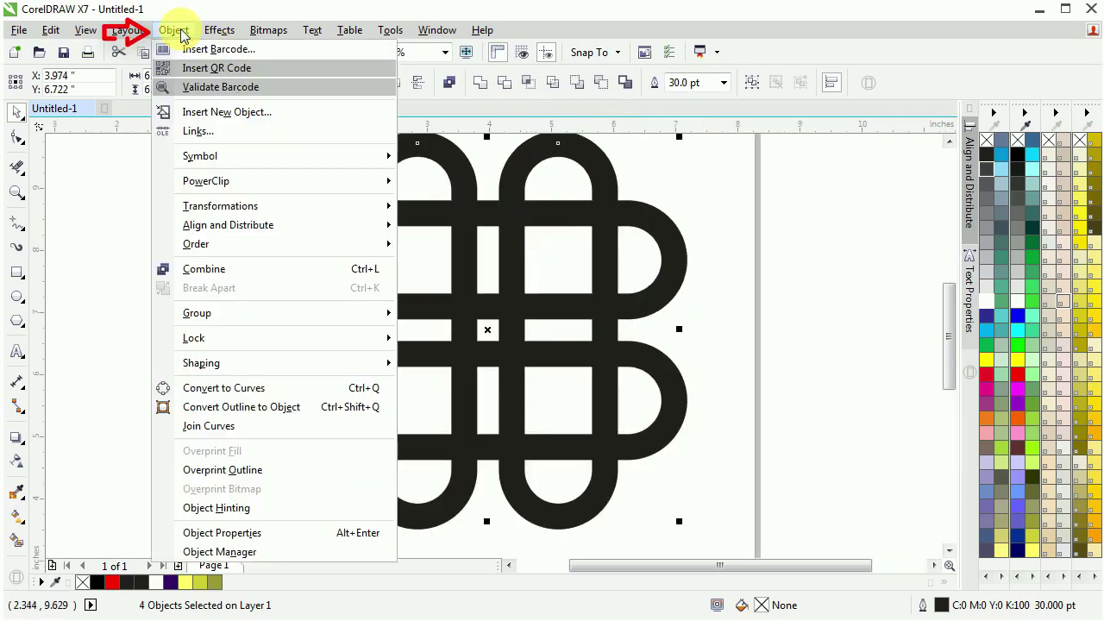
pyautogui.click(271, 409)
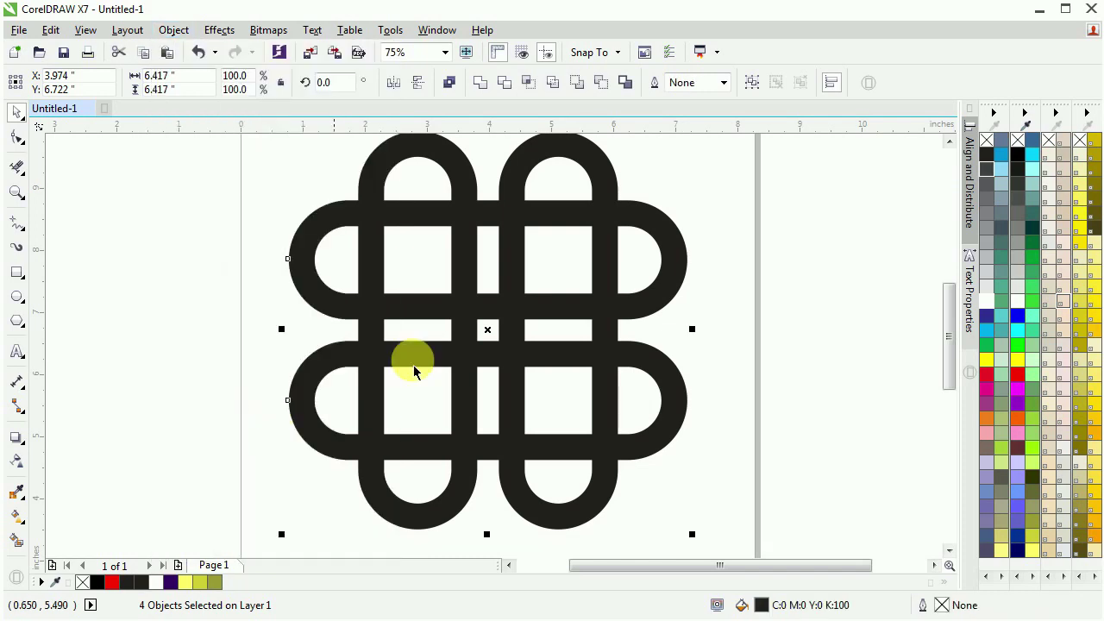
# - Remove the fill from the four converted shapes and give them a black 1.5 pt outline
pyautogui.click(988, 143)
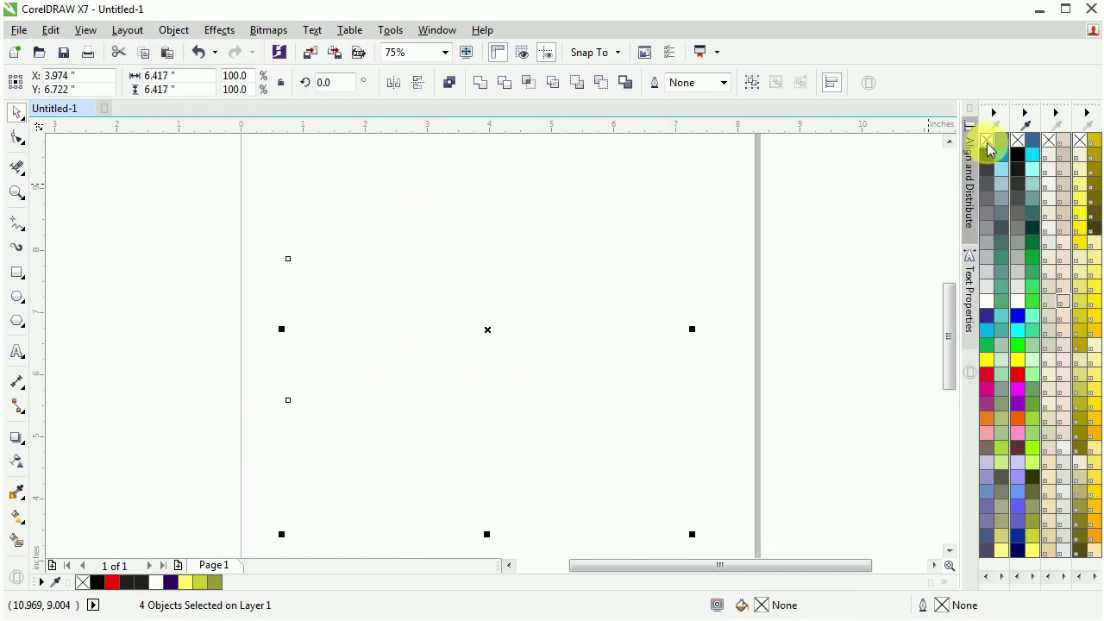
pyautogui.rightClick(987, 155)
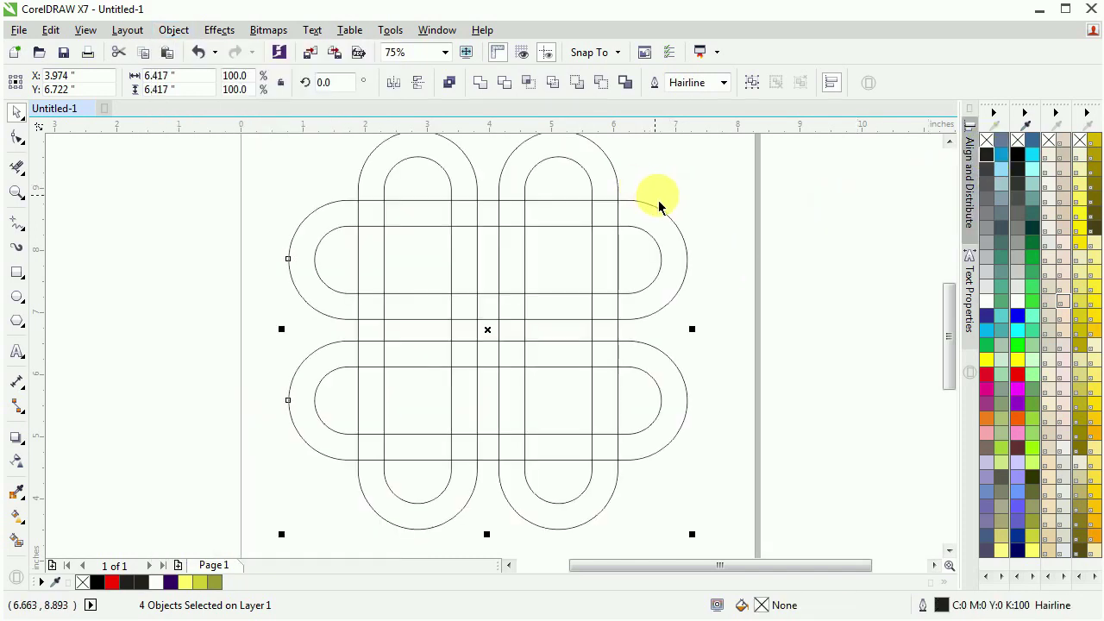
pyautogui.click(723, 83)
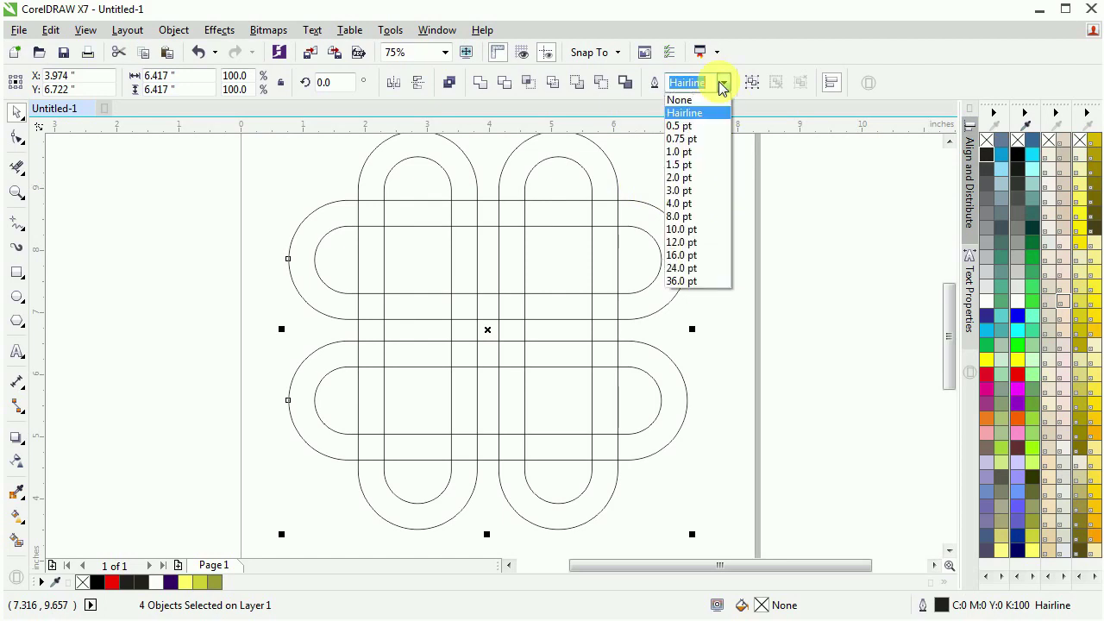
pyautogui.click(679, 164)
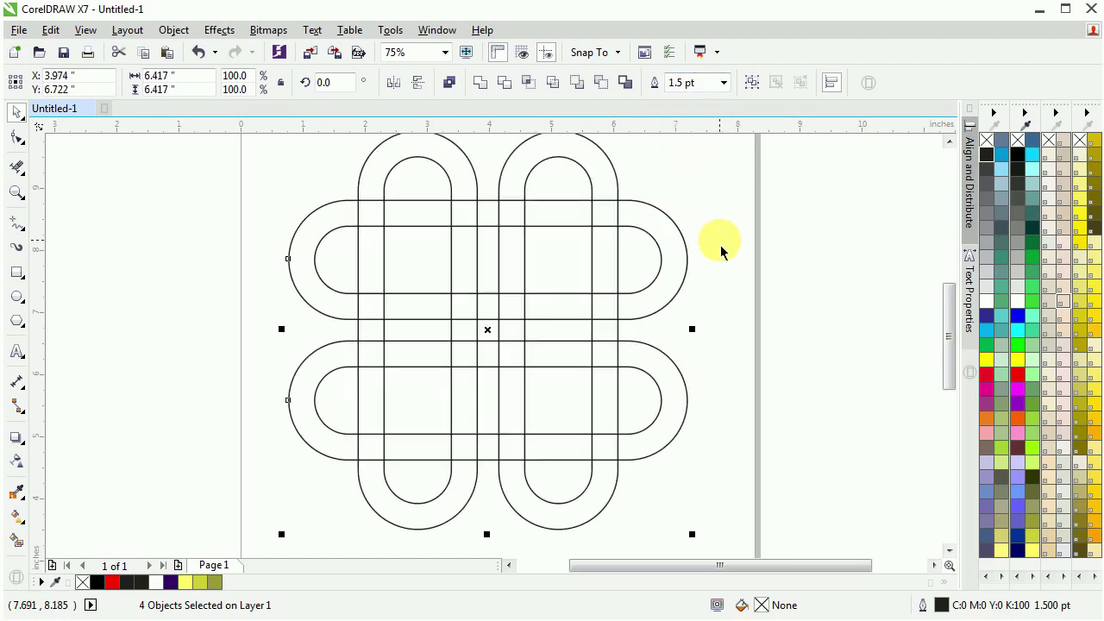
pyautogui.click(817, 209)
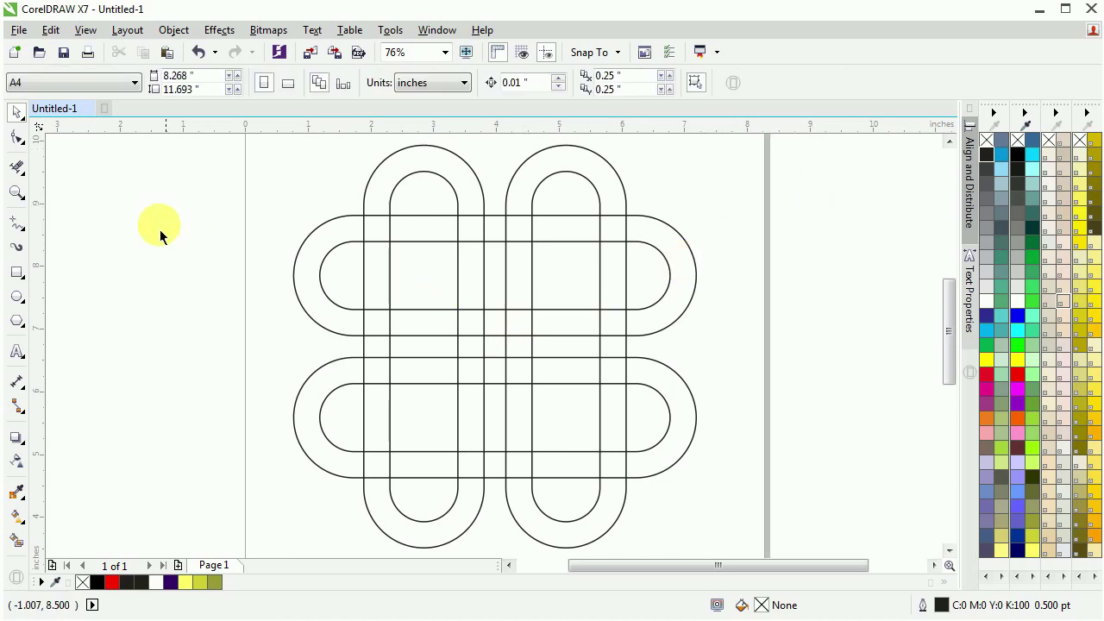
# - Use Virtual Segment Delete to remove overlapping line segments at the outer crossings of the four rounded bands, starting the over-under weave
pyautogui.click(21, 171)
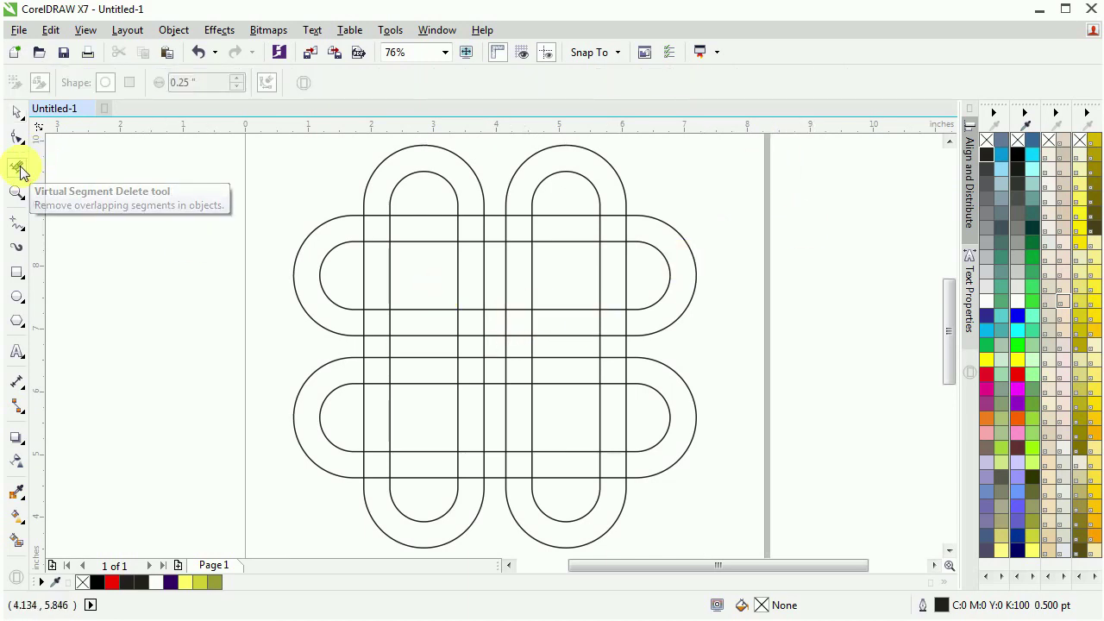
pyautogui.click(24, 174)
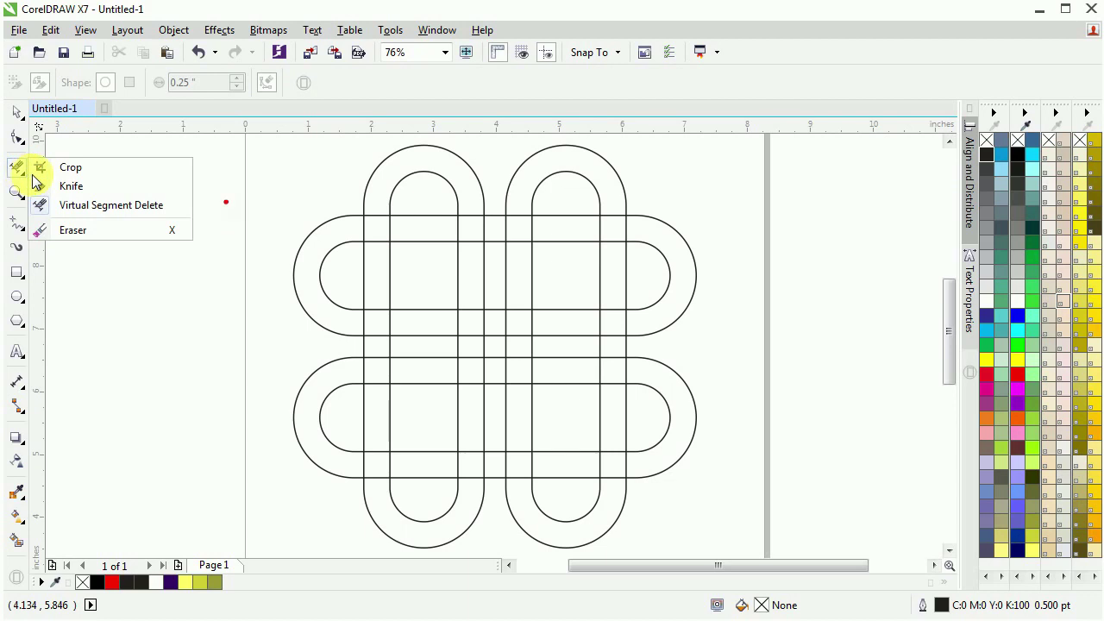
pyautogui.click(71, 207)
pyautogui.moveTo(354, 230); pyautogui.dragTo(403, 244)
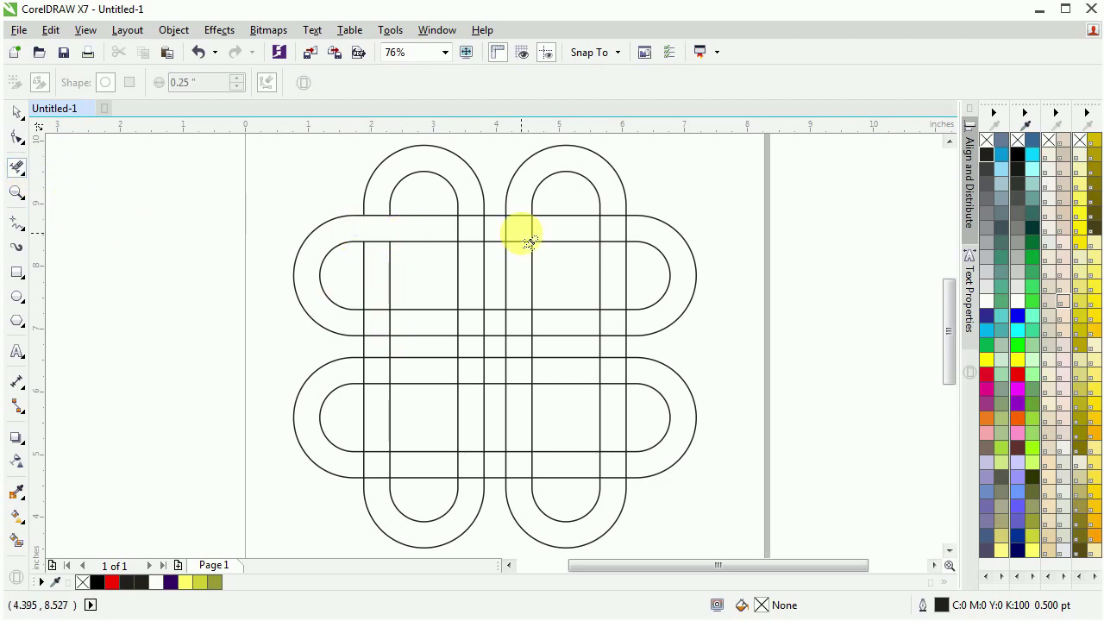
pyautogui.click(495, 222)
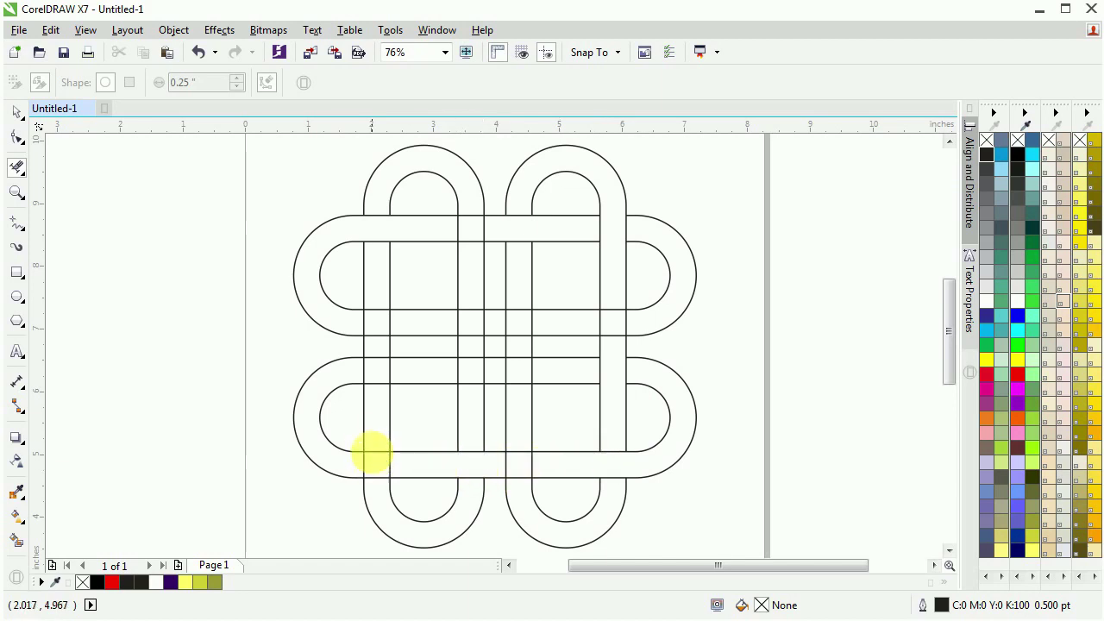
# - Trim the remaining crossings along the left column, second column's top, right column's middle and third column's bottom into alternating overs and unders
pyautogui.moveTo(371, 451); pyautogui.dragTo(377, 309)
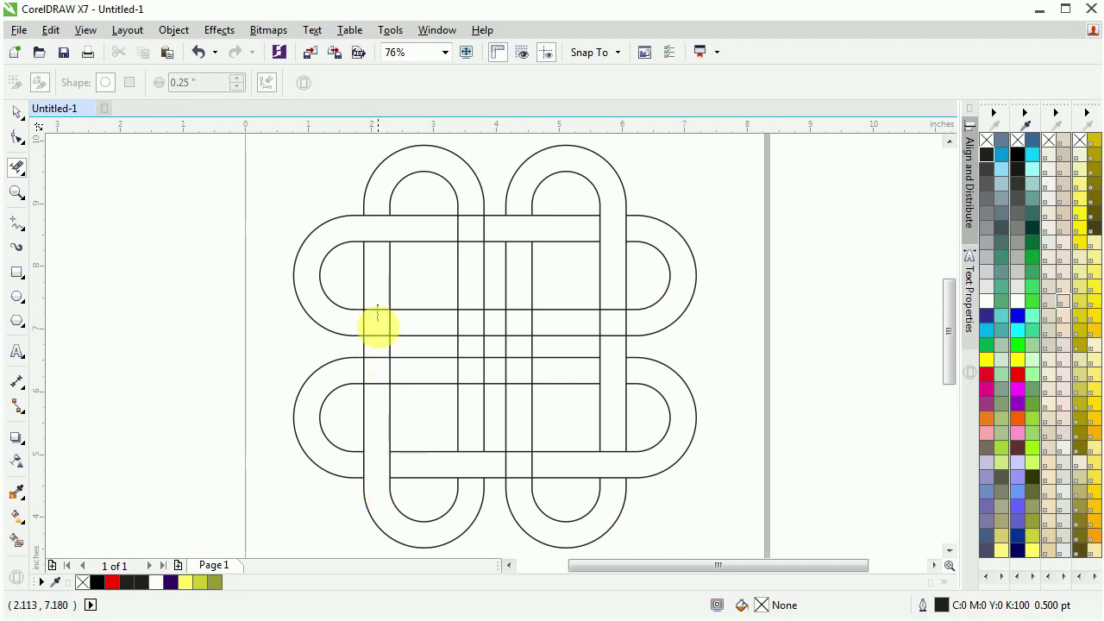
pyautogui.click(394, 285)
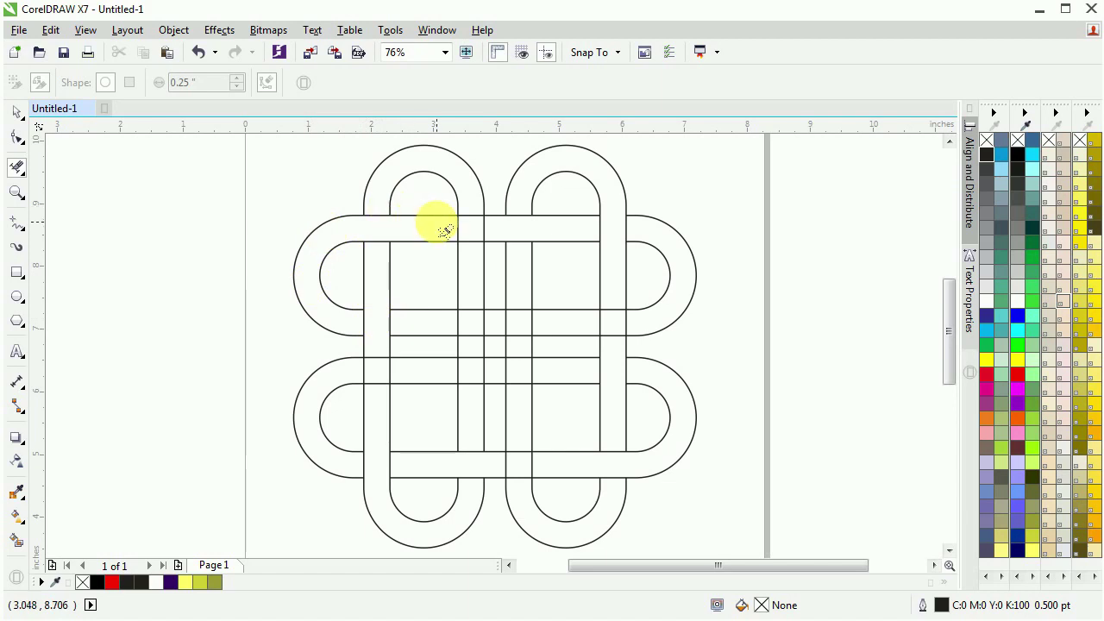
pyautogui.moveTo(471, 210); pyautogui.dragTo(484, 257)
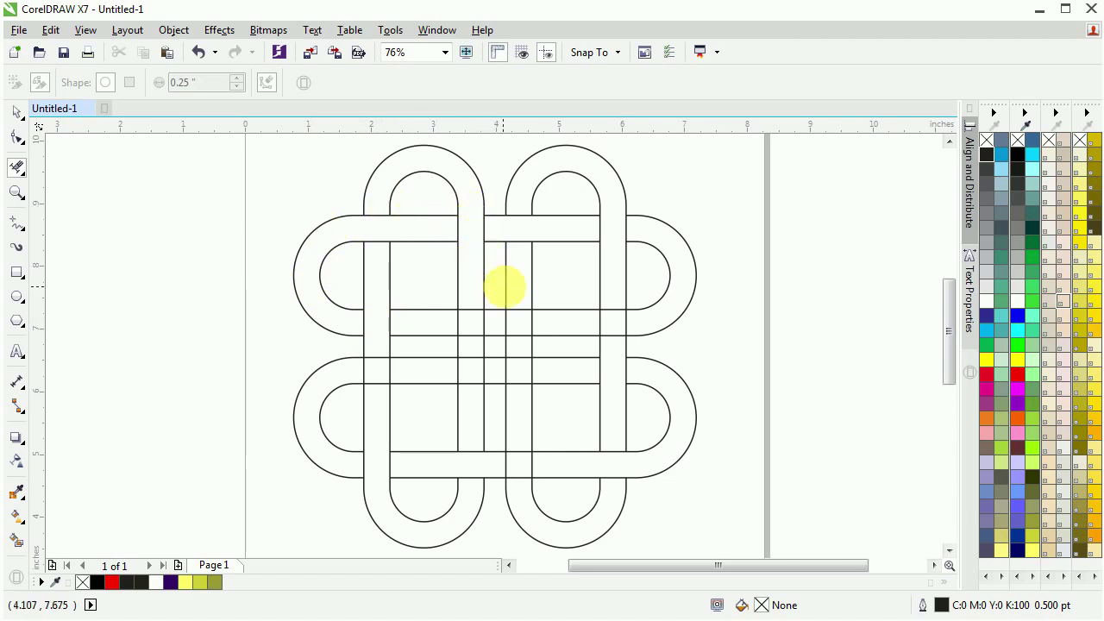
pyautogui.click(633, 325)
pyautogui.click(604, 324)
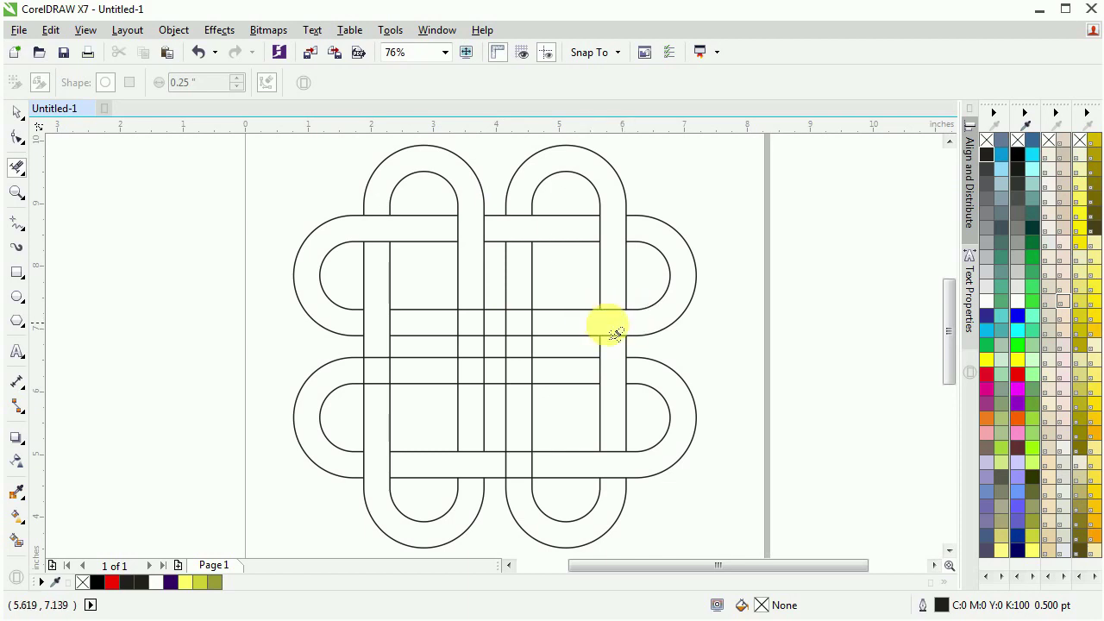
pyautogui.moveTo(520, 446); pyautogui.dragTo(527, 490)
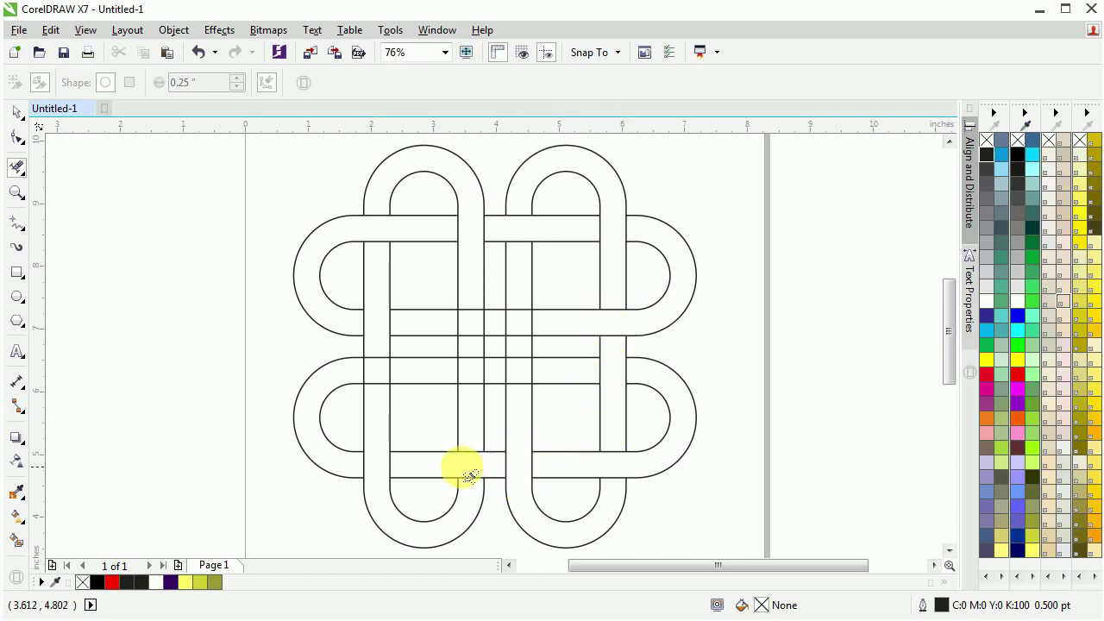
# - Remove the overlapping segments at the inner crossings so the bands join as four corners around the knot's center
pyautogui.click(365, 382)
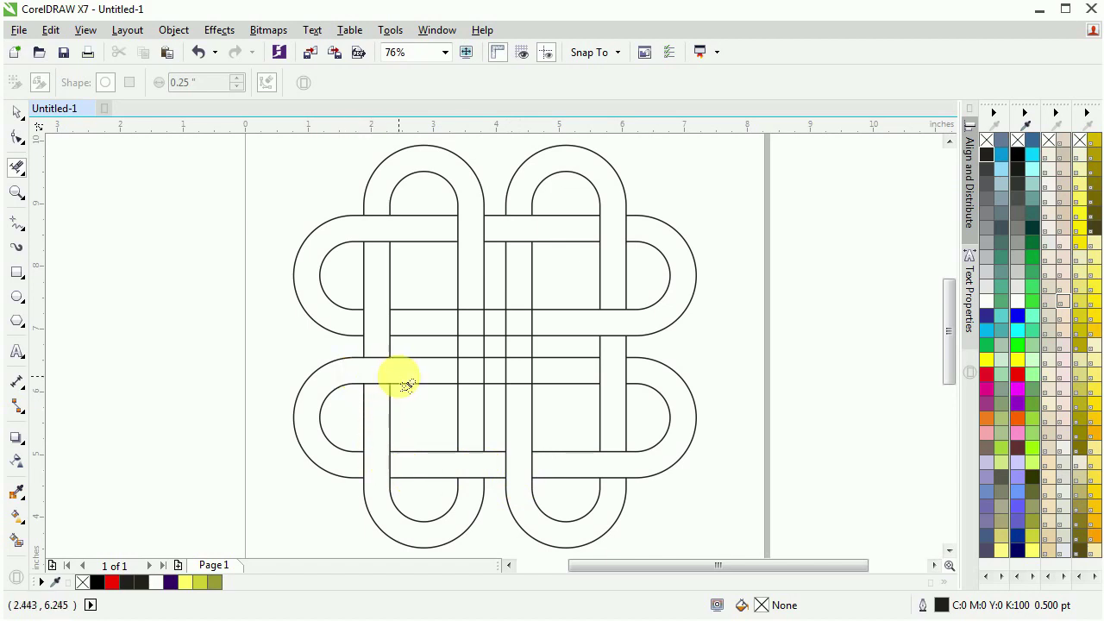
pyautogui.click(460, 379)
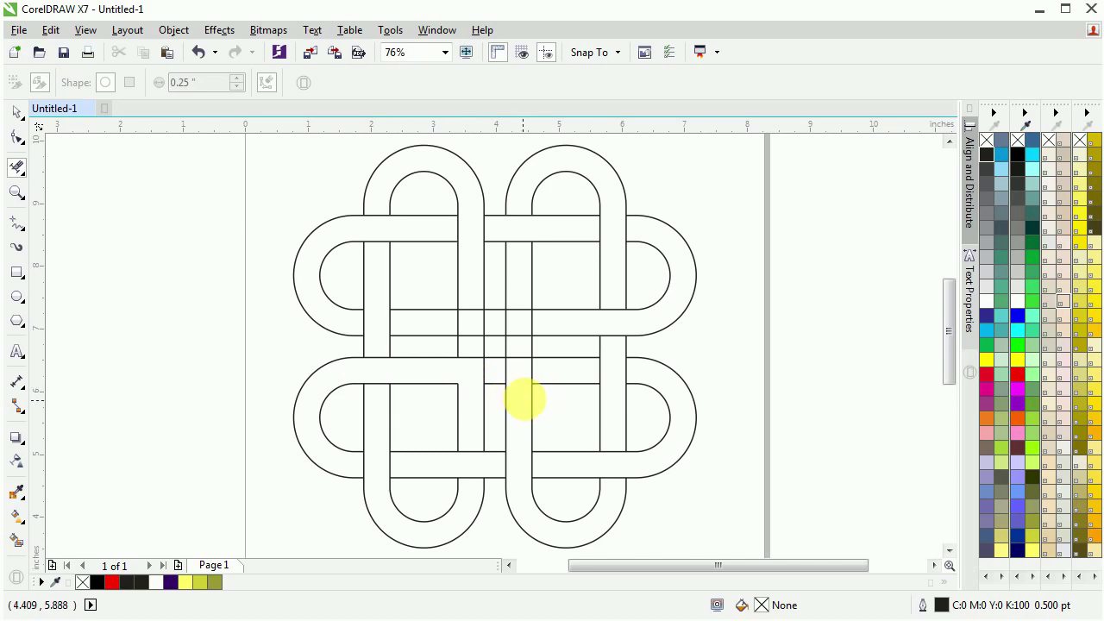
pyautogui.click(527, 377)
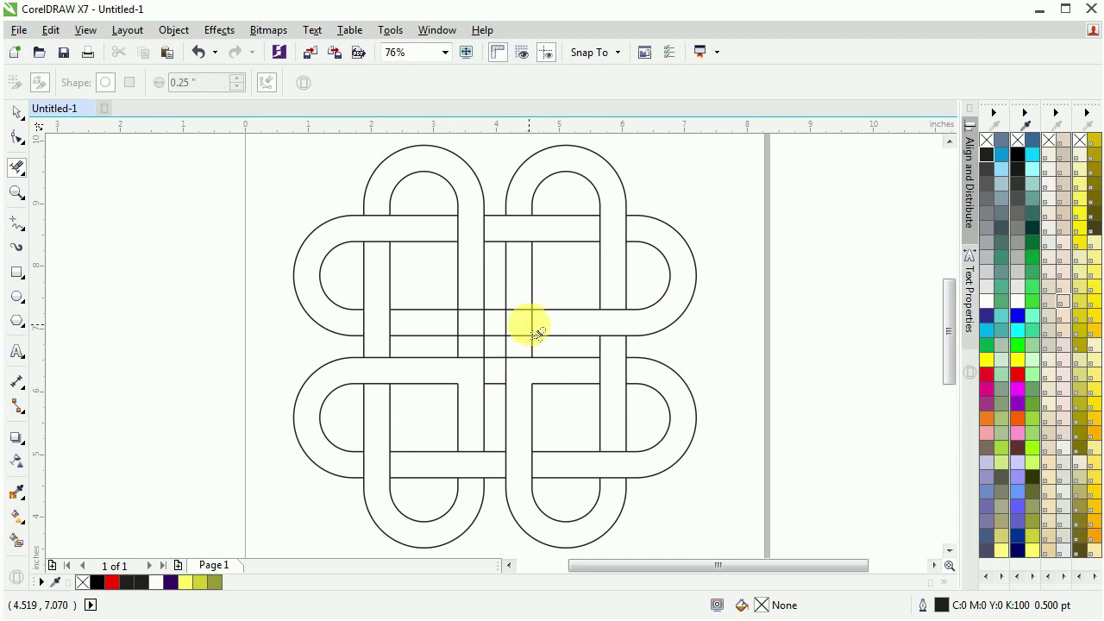
pyautogui.click(512, 311)
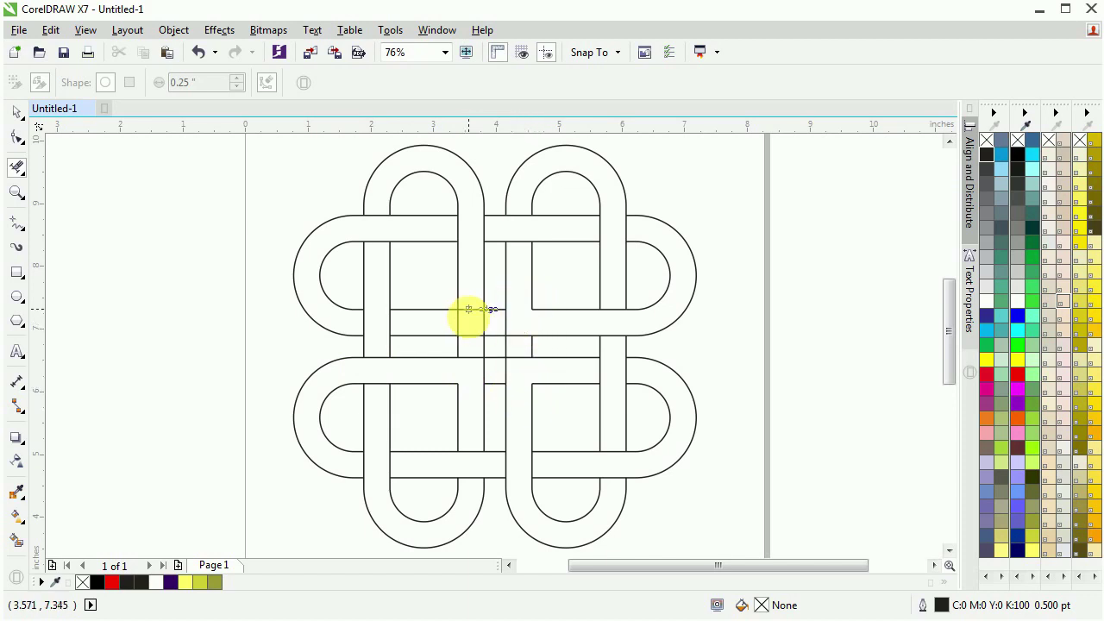
pyautogui.click(464, 338)
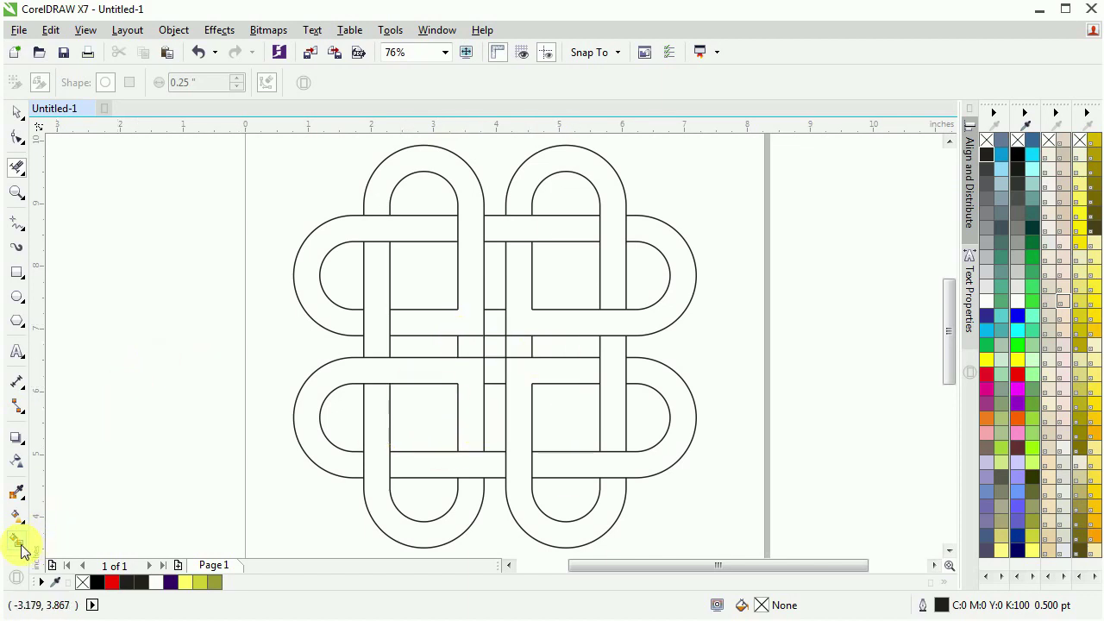
# - Use Smart Fill to color the four strands that turn corners around the knot's center olive green (#999933)
pyautogui.click(23, 550)
pyautogui.click(34, 547)
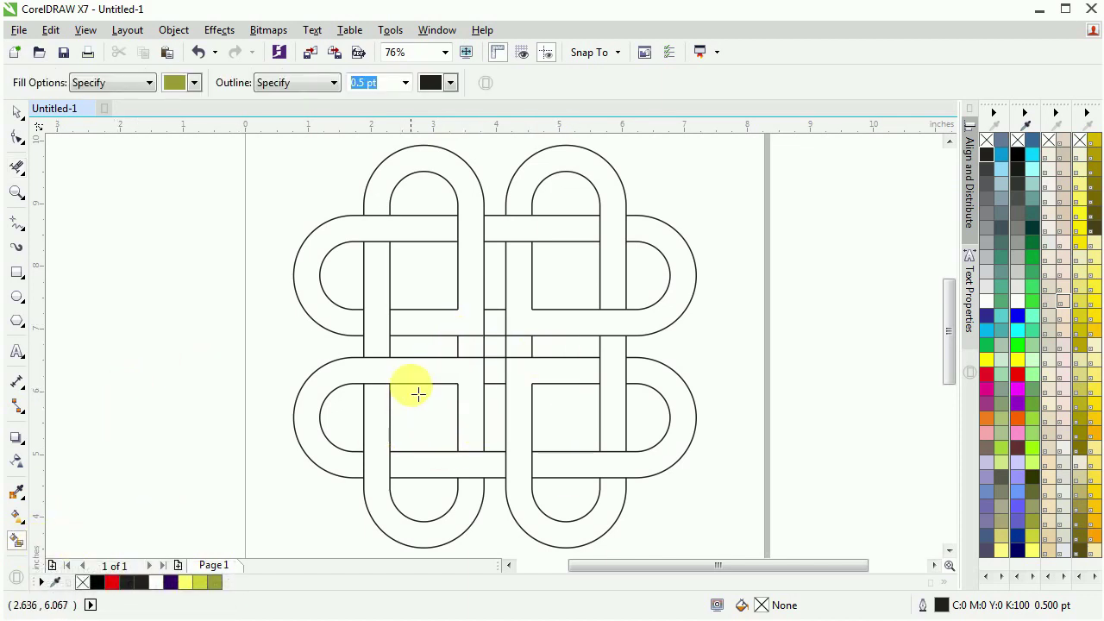
pyautogui.click(423, 377)
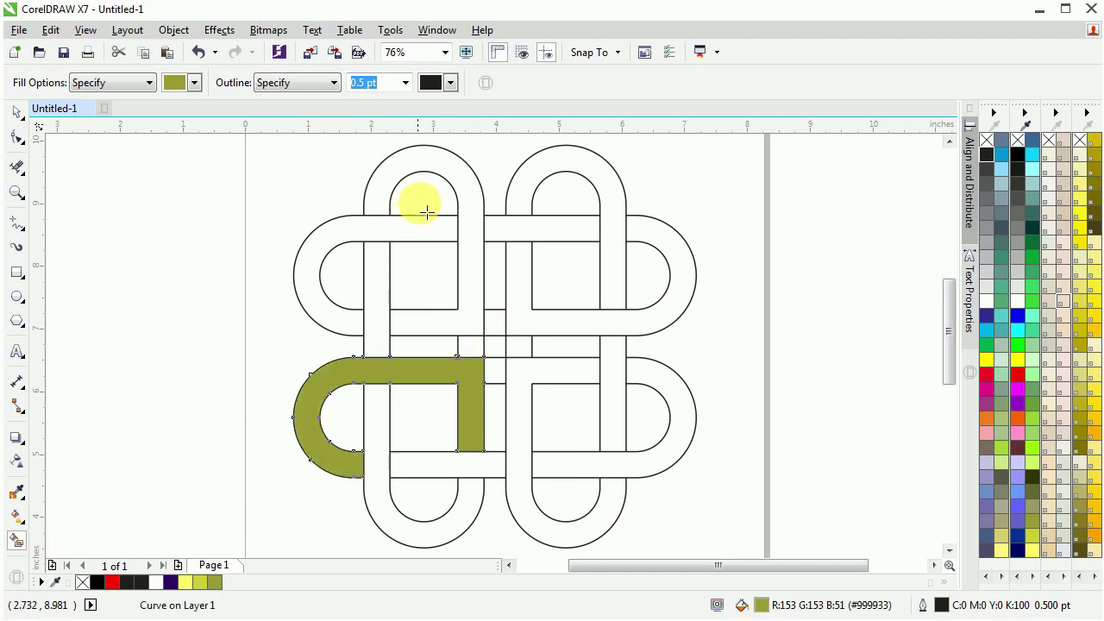
pyautogui.click(474, 198)
pyautogui.click(617, 183)
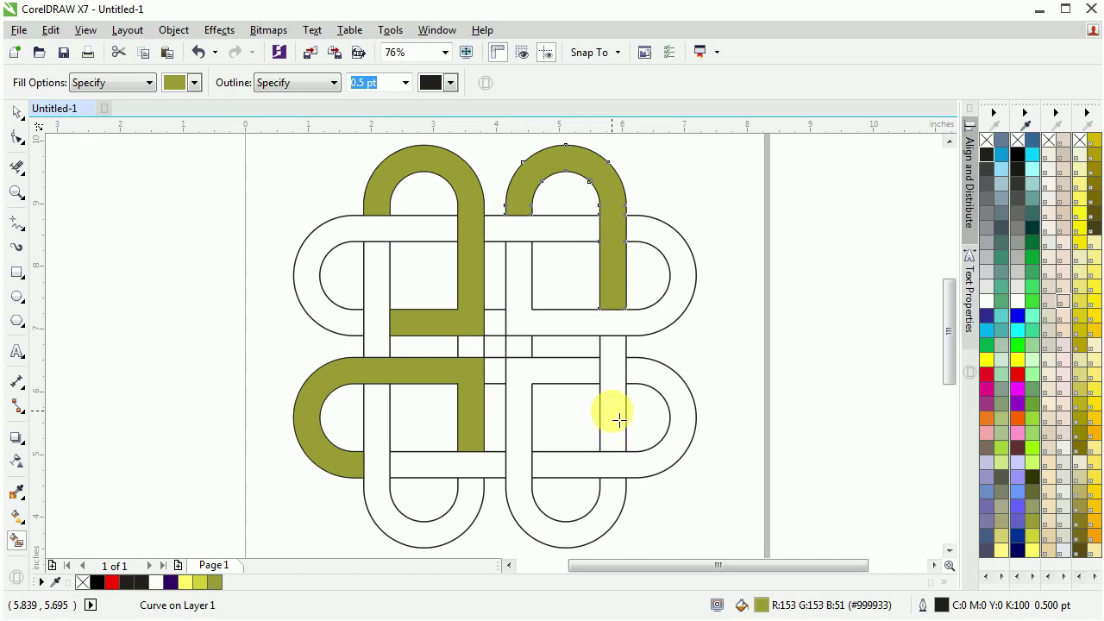
pyautogui.hotkey('ctrl', 'z')
pyautogui.click(669, 322)
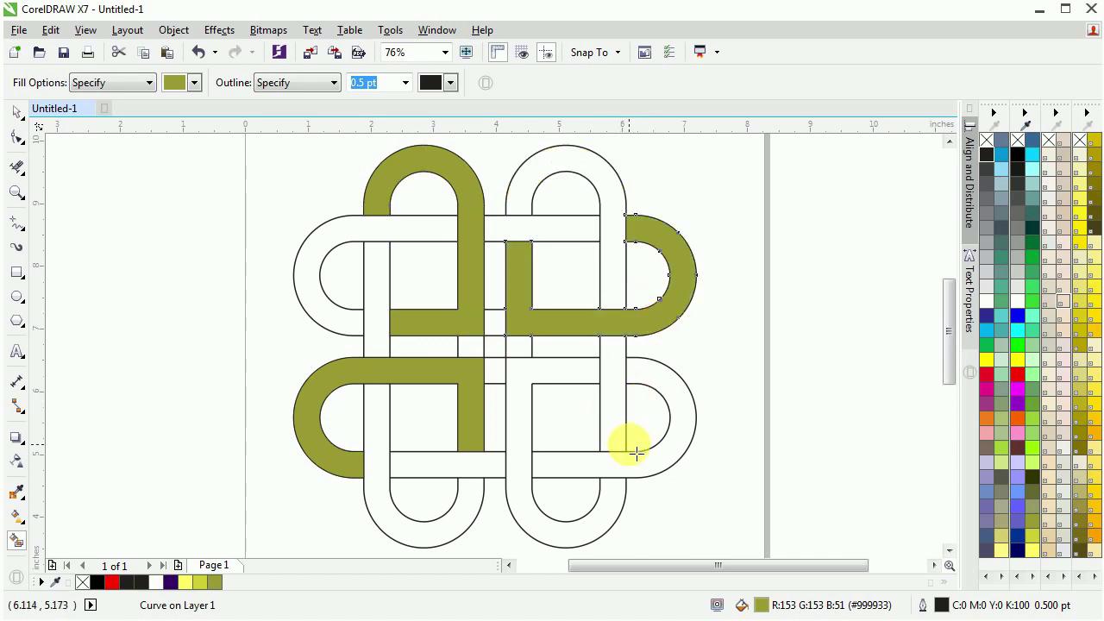
pyautogui.click(585, 369)
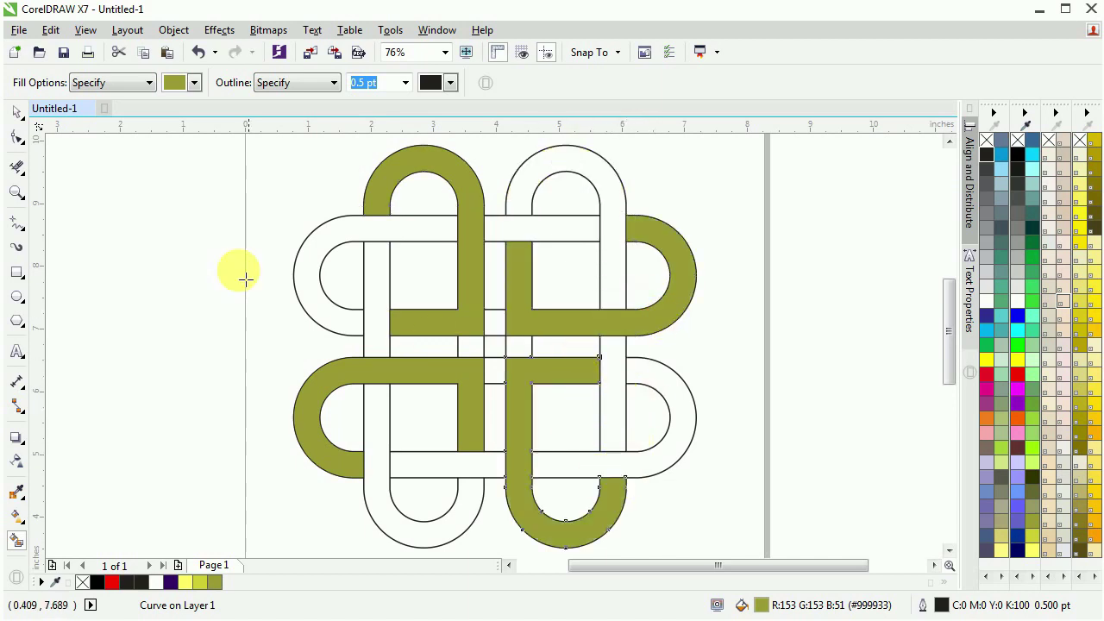
# - Change the Smart Fill color to brown (#996633) and fill the four remaining outer loop strands
pyautogui.click(193, 83)
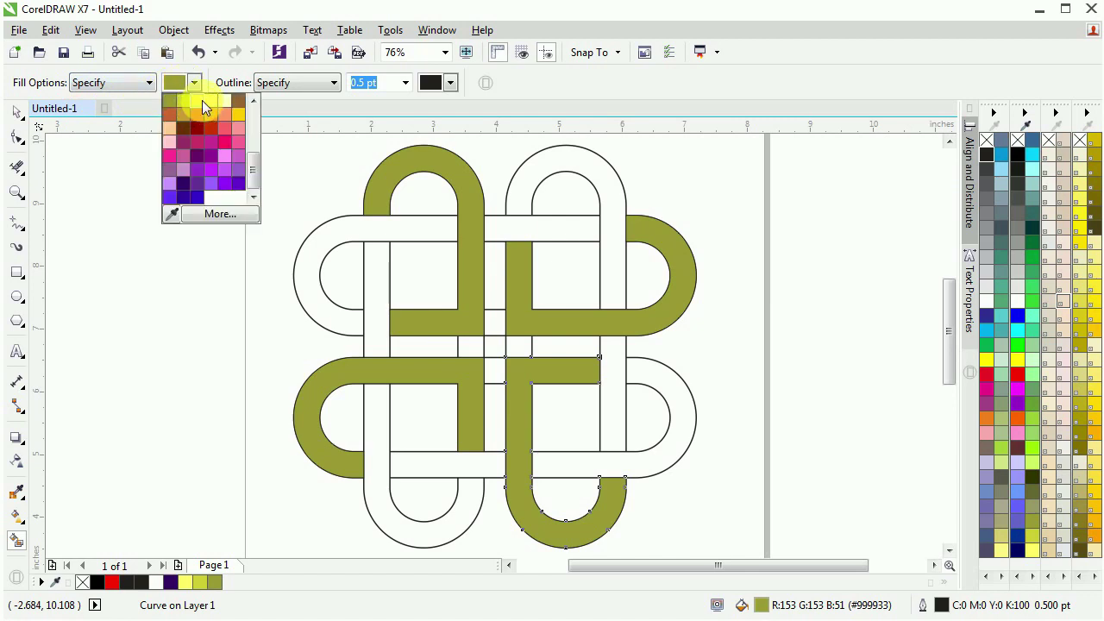
pyautogui.click(236, 102)
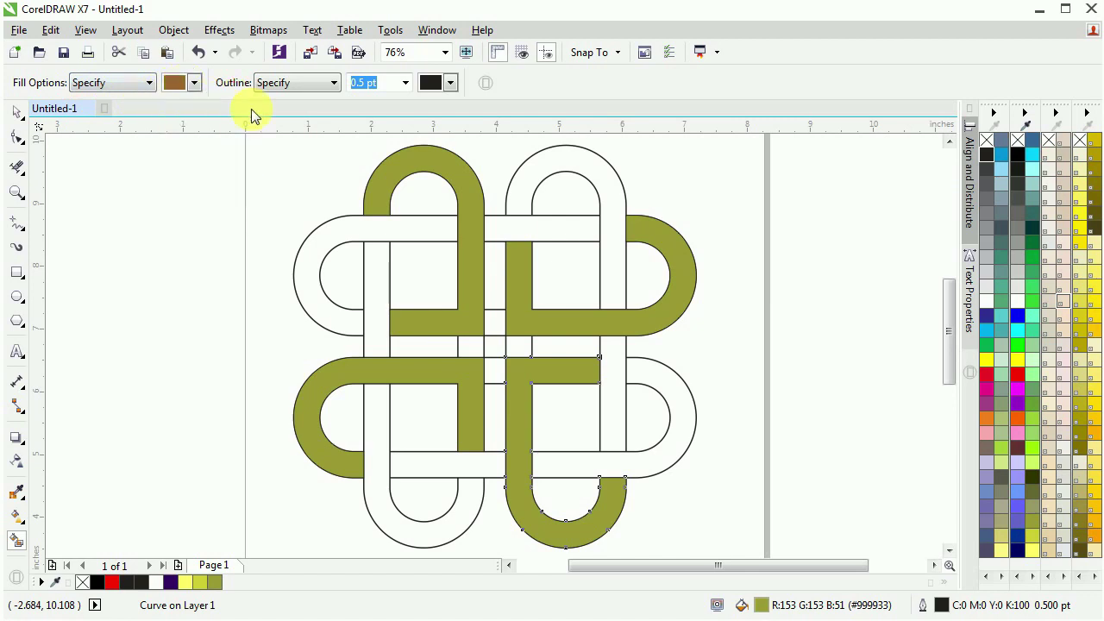
pyautogui.click(421, 242)
pyautogui.click(614, 210)
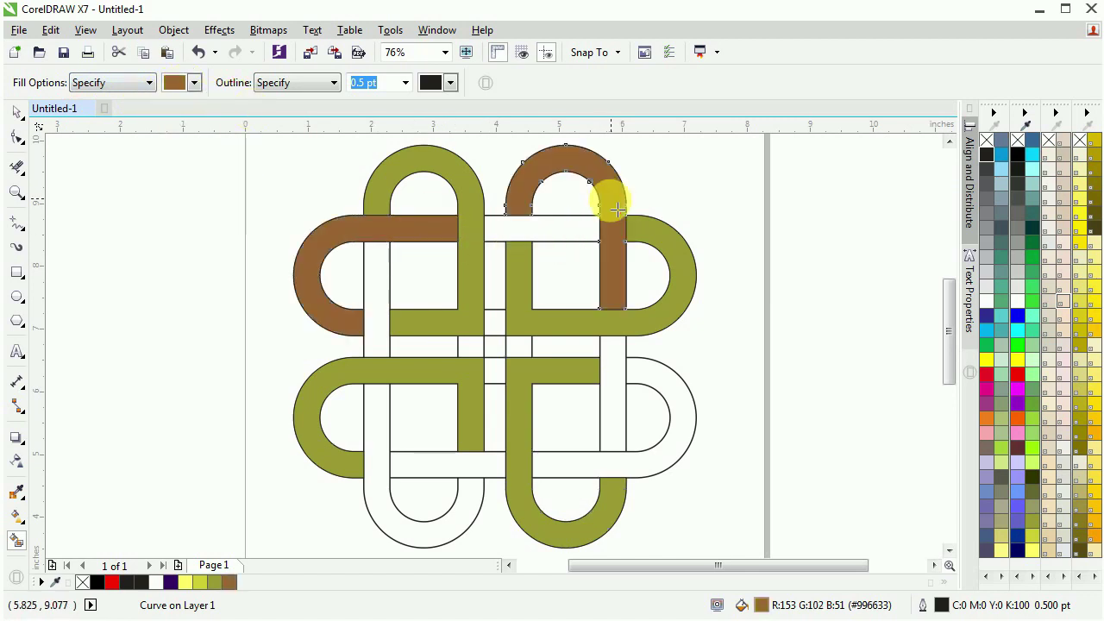
pyautogui.click(647, 463)
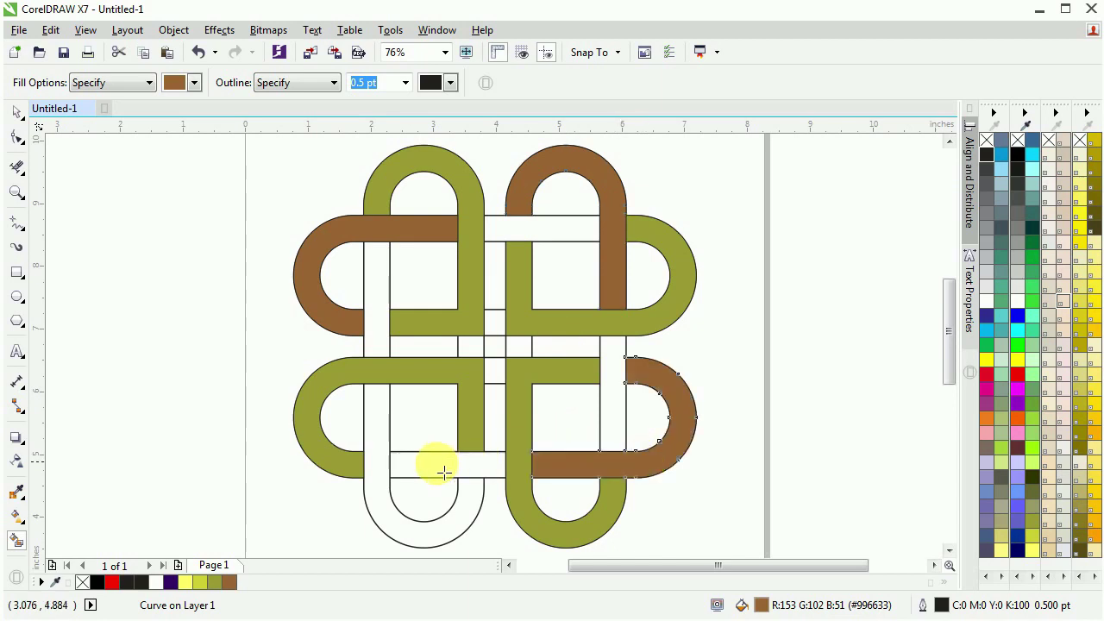
pyautogui.click(377, 453)
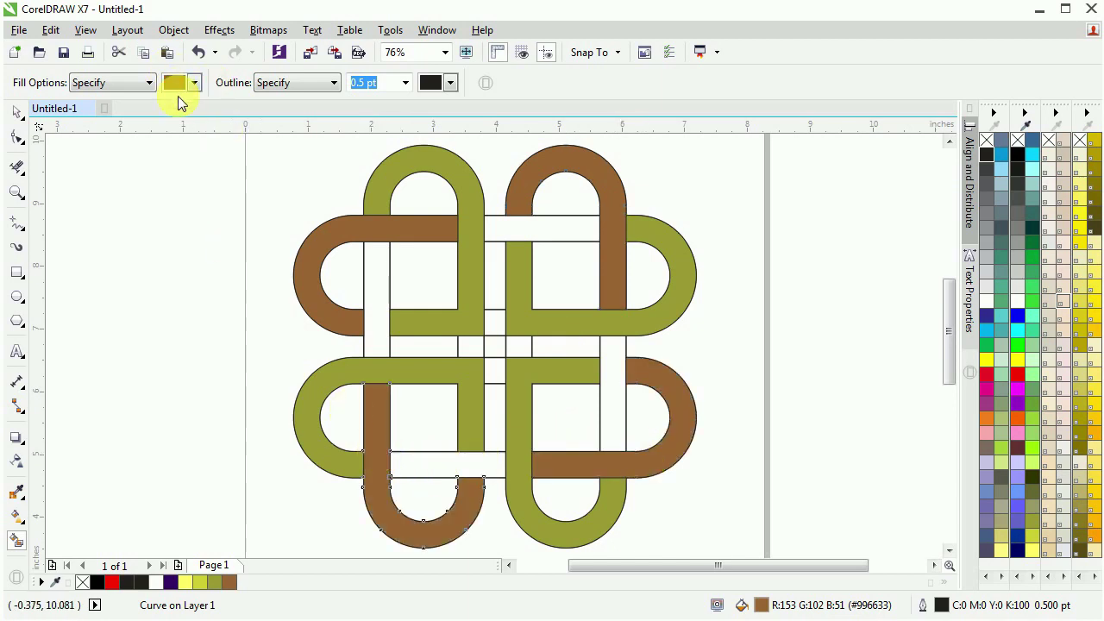
# - Change the Smart Fill color to orange-brown (#CC6633) and fill the four straight connecting strands along the knot's sides
pyautogui.click(176, 85)
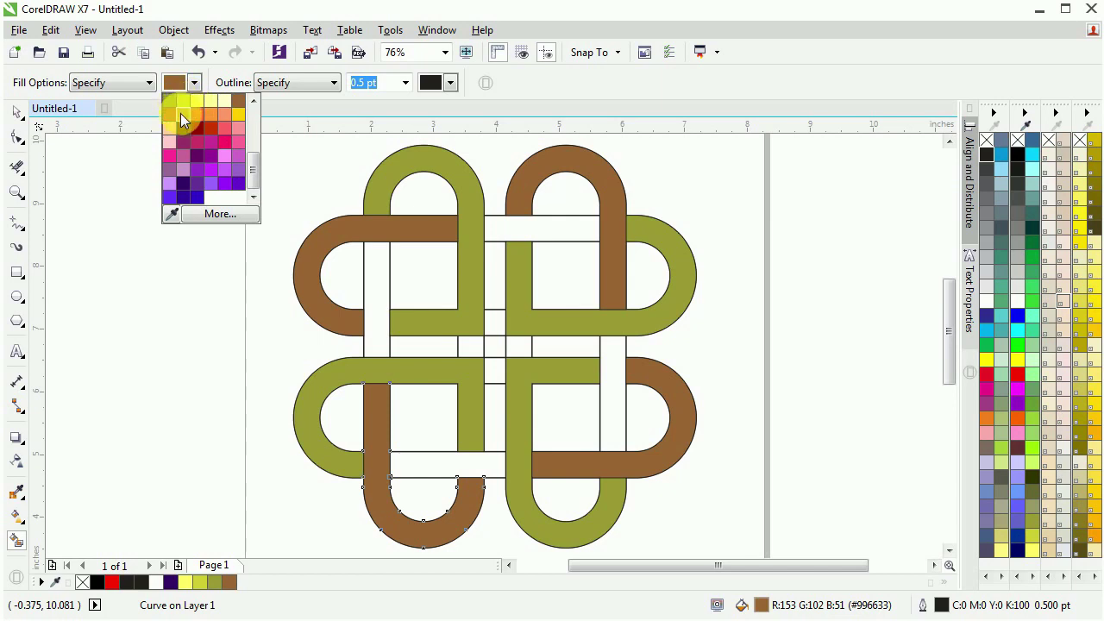
pyautogui.click(189, 126)
pyautogui.click(373, 316)
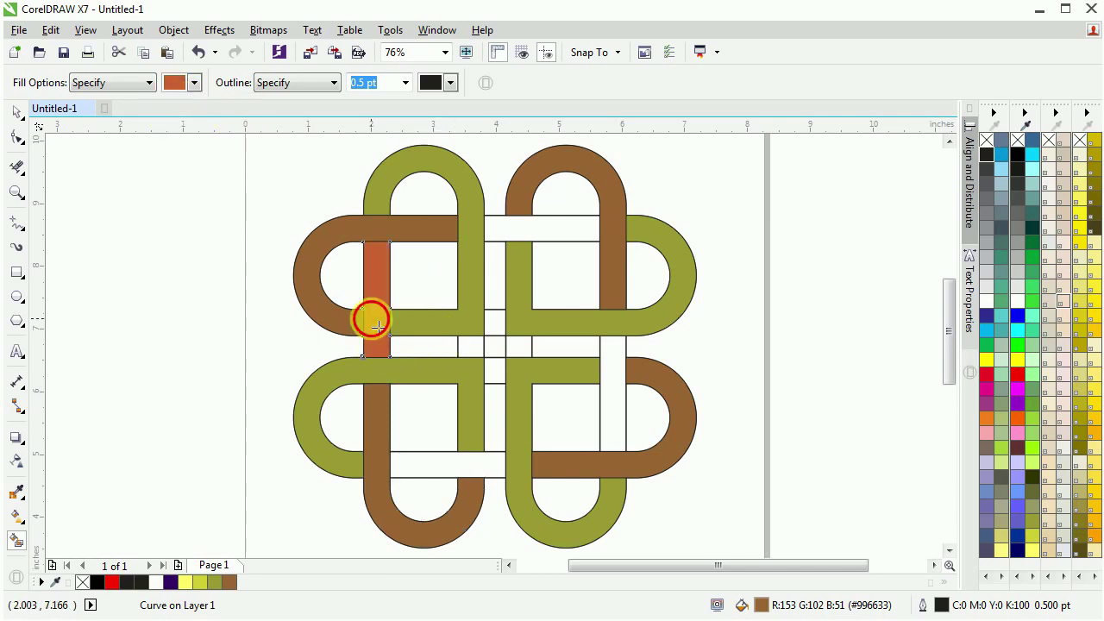
pyautogui.click(447, 470)
pyautogui.click(612, 380)
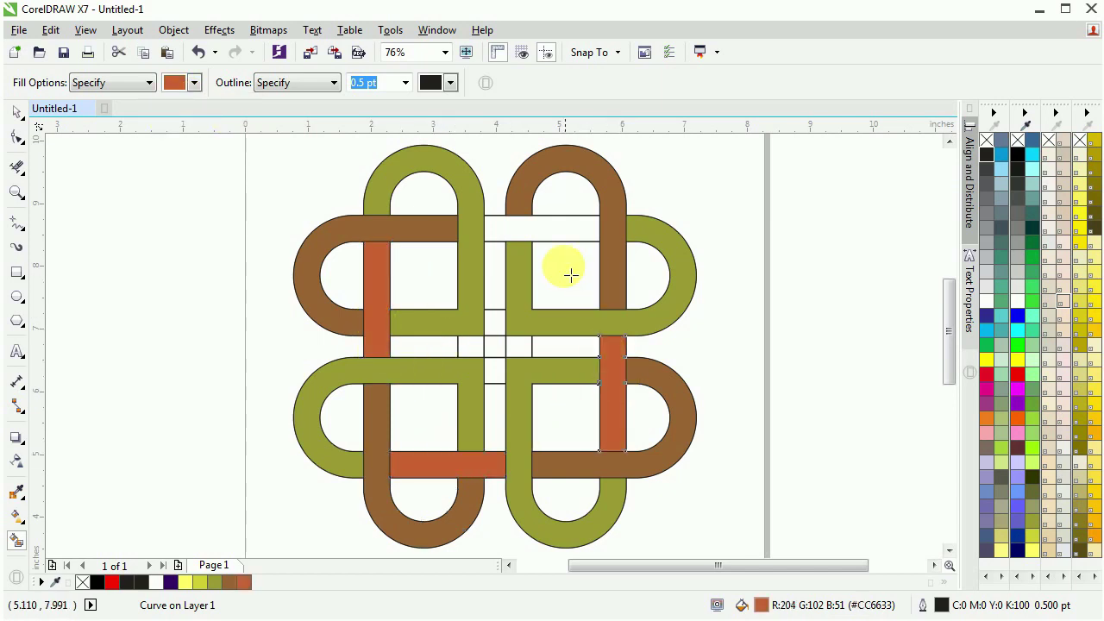
pyautogui.click(549, 235)
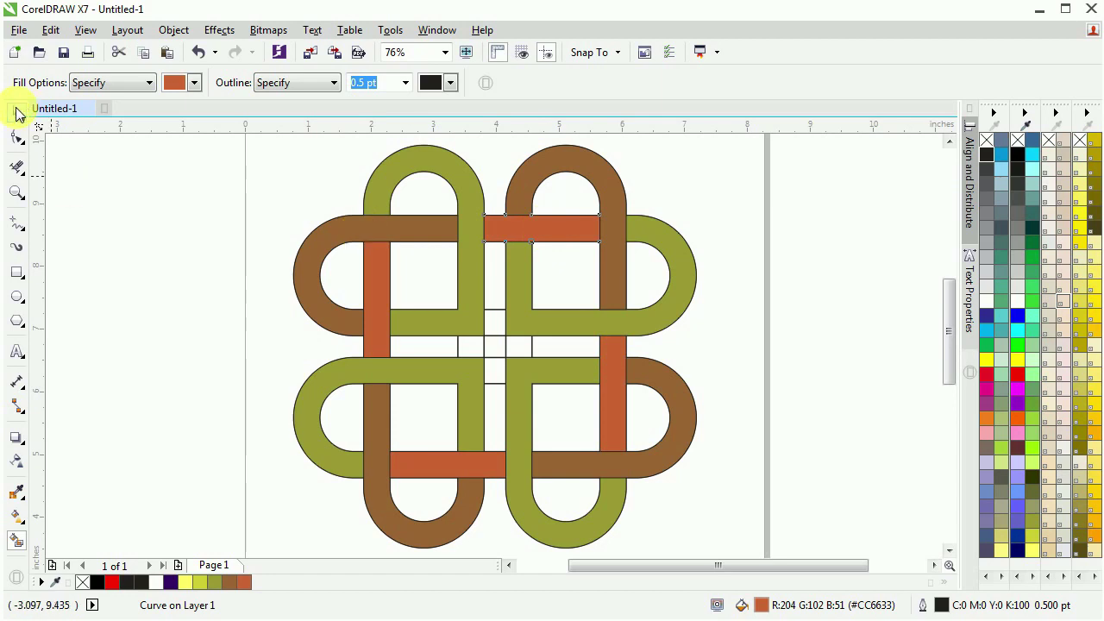
# - Select all 12 colored strand pieces of the knot and cut them from the page
pyautogui.click(16, 114)
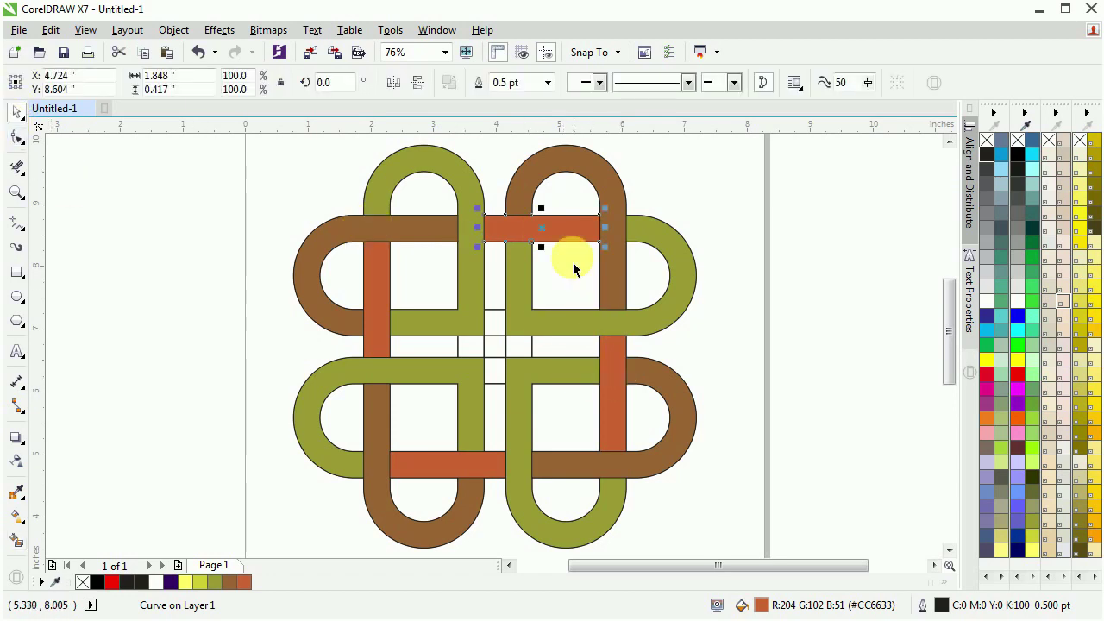
pyautogui.keyDown('shift'); pyautogui.click(552, 172); pyautogui.keyUp('shift')
pyautogui.keyDown('shift'); pyautogui.click(660, 240); pyautogui.keyUp('shift')
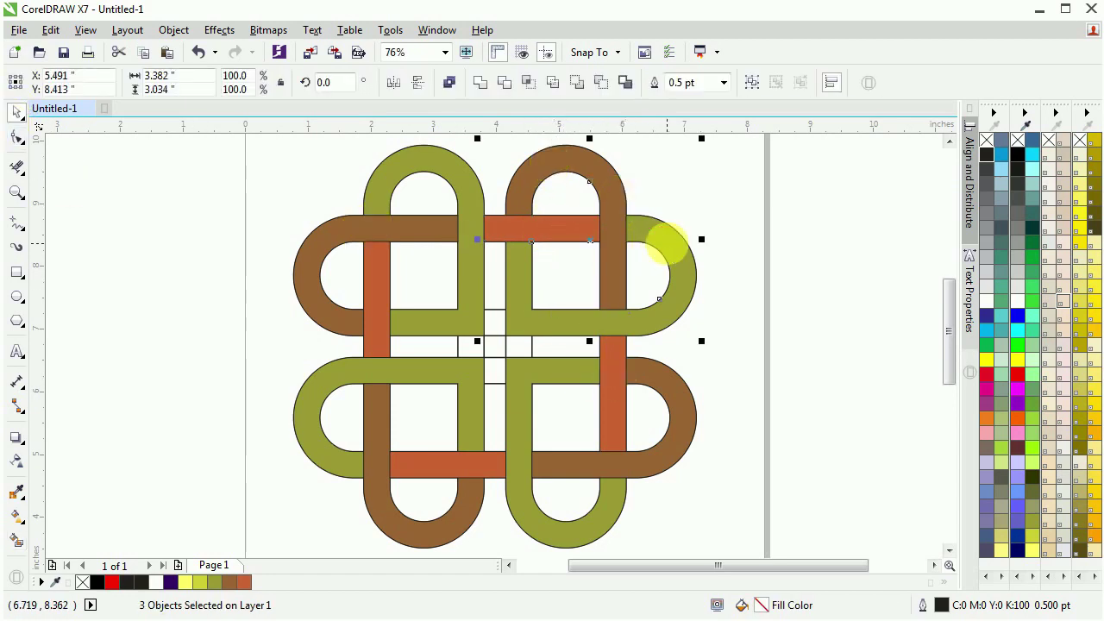
pyautogui.keyDown('shift'); pyautogui.click(644, 385); pyautogui.keyUp('shift')
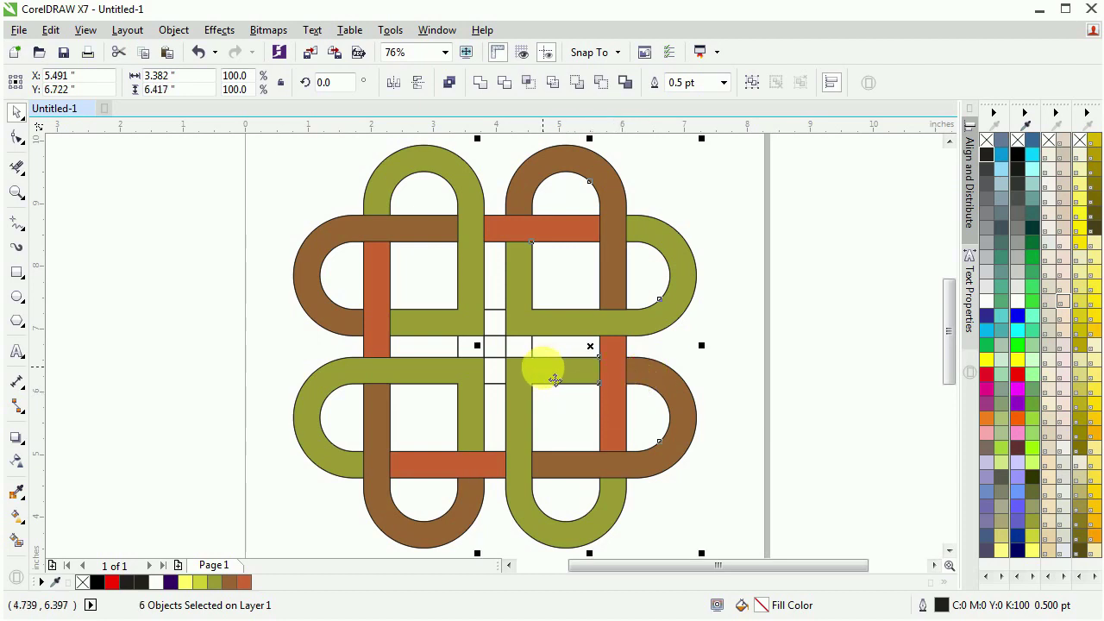
pyautogui.keyDown('shift'); pyautogui.click(466, 402); pyautogui.keyUp('shift')
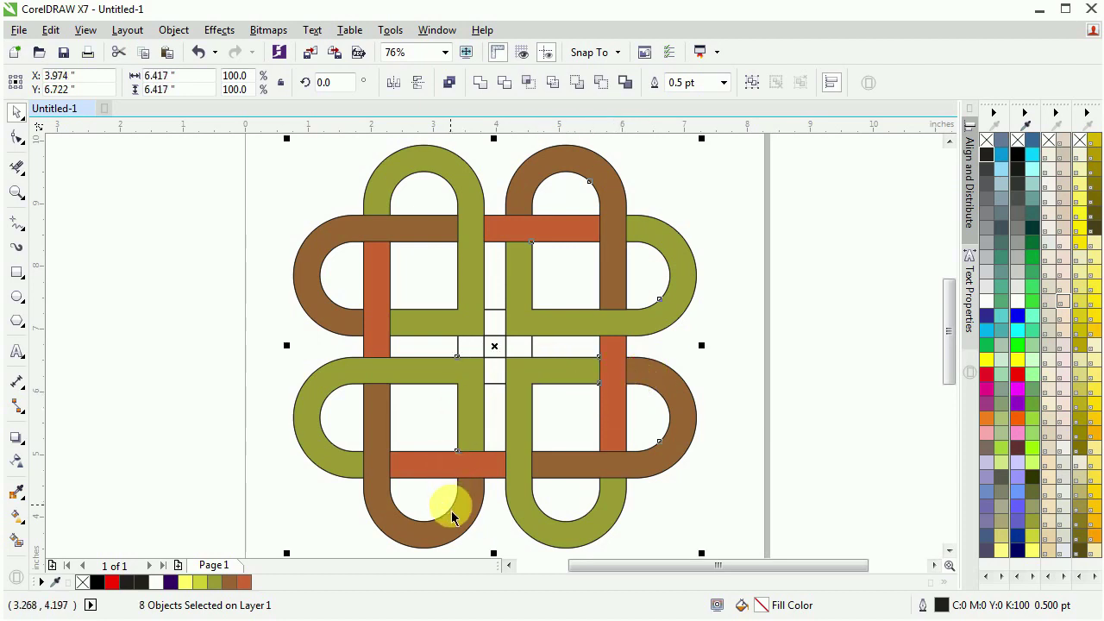
pyautogui.keyDown('shift'); pyautogui.click(382, 328); pyautogui.keyUp('shift')
pyautogui.keyDown('shift'); pyautogui.click(423, 319); pyautogui.keyUp('shift')
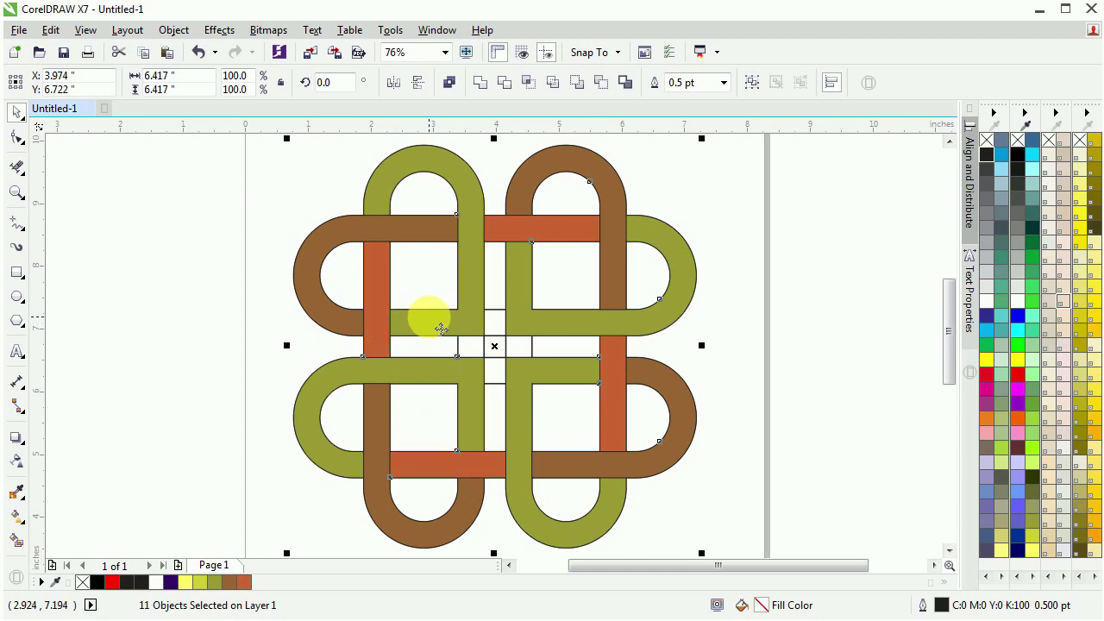
pyautogui.keyDown('shift'); pyautogui.click(368, 231); pyautogui.keyUp('shift')
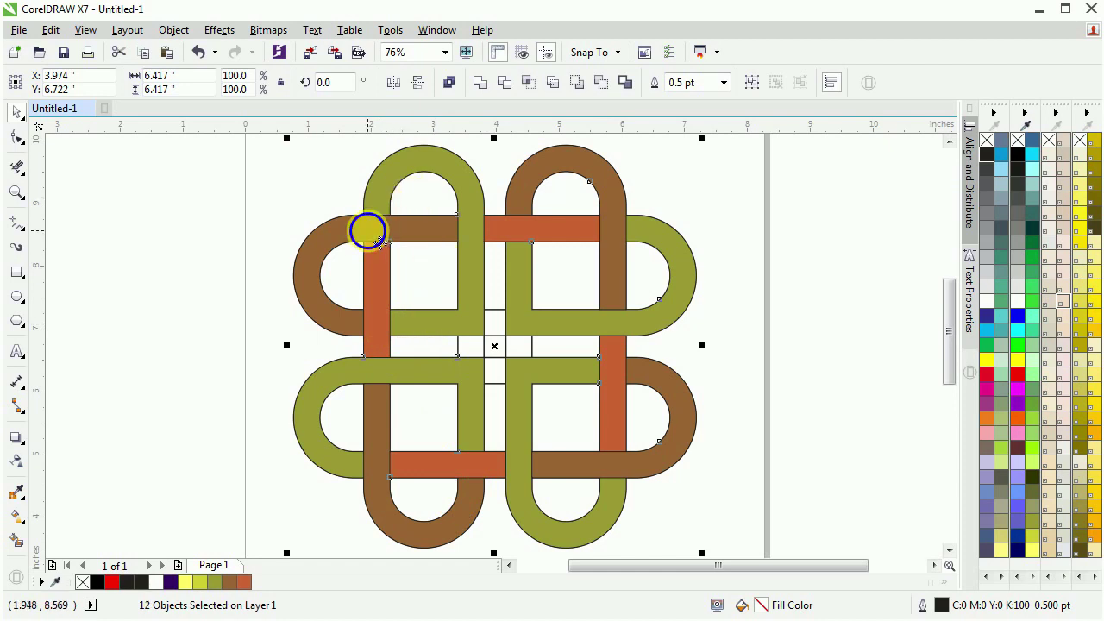
pyautogui.rightClick(368, 232)
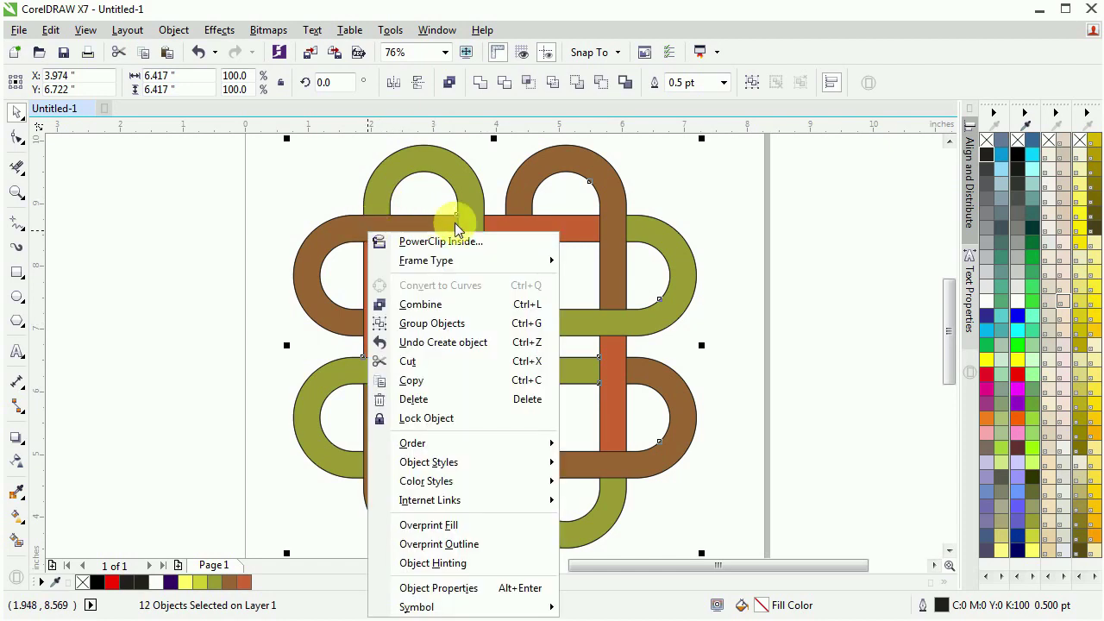
pyautogui.click(425, 371)
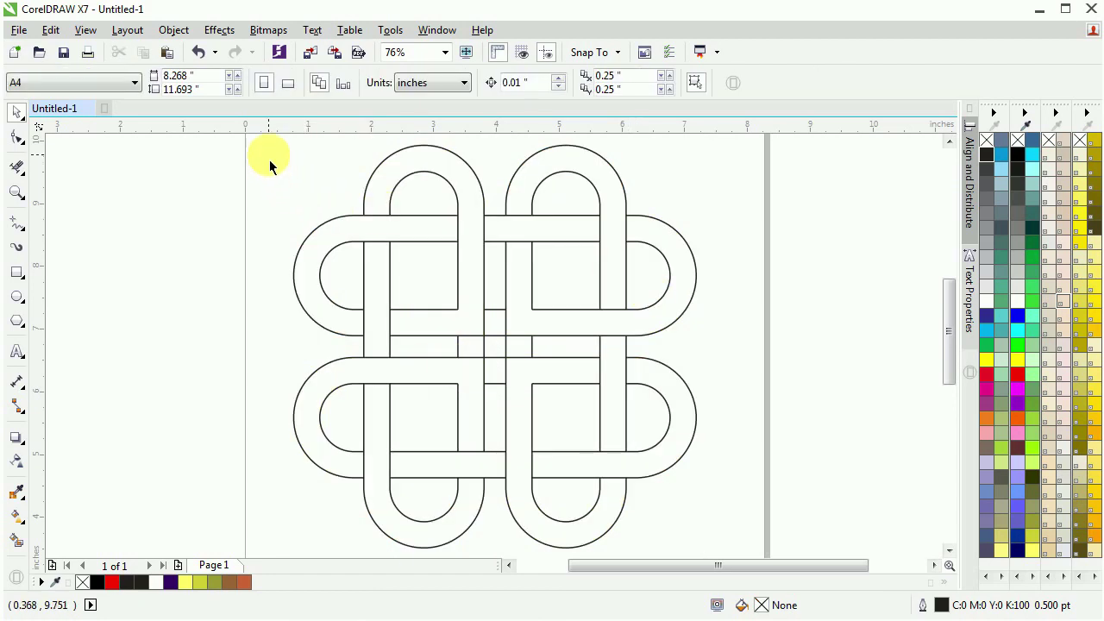
# - Delete the four remaining unfilled outline shapes of the original knot construction
pyautogui.moveTo(265, 150); pyautogui.dragTo(764, 541)
pyautogui.scroll(-2, 670, 475)
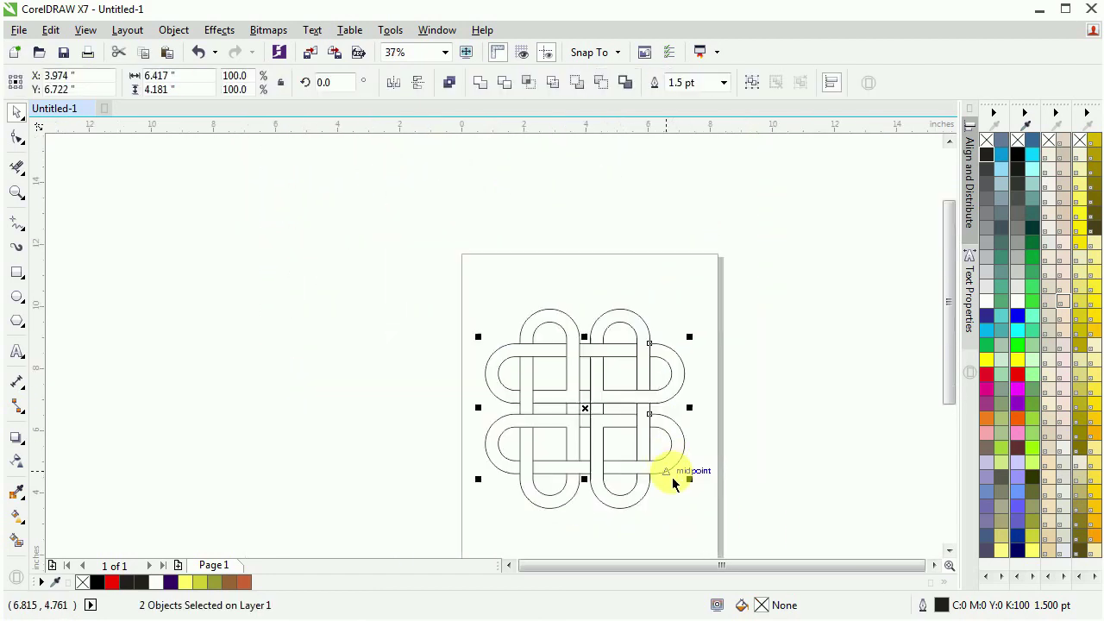
pyautogui.moveTo(714, 263); pyautogui.dragTo(446, 518)
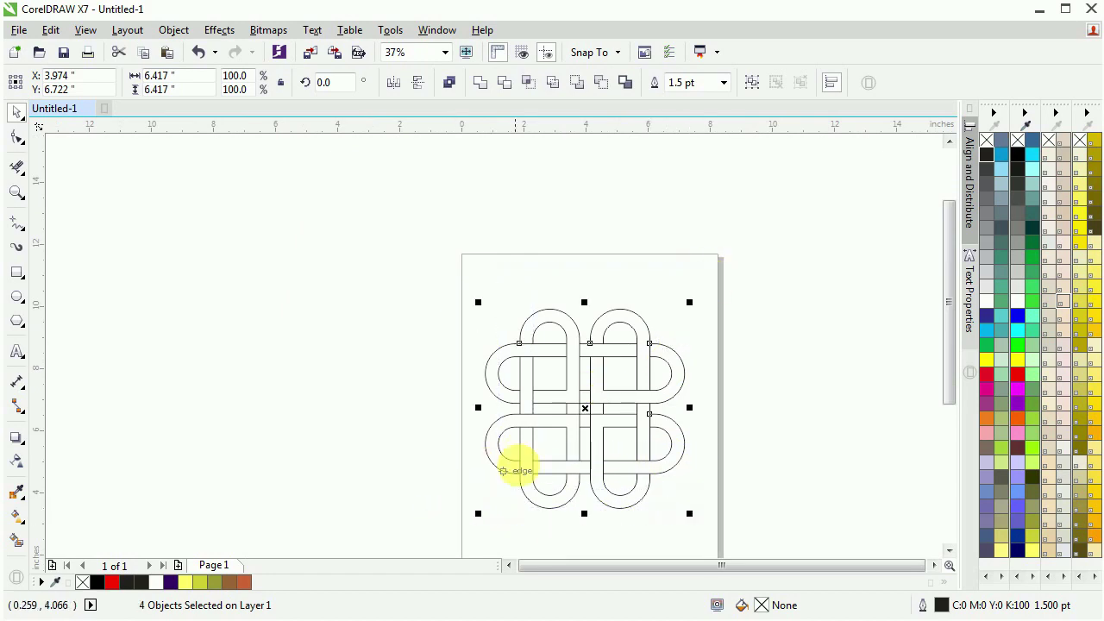
pyautogui.rightClick(590, 413)
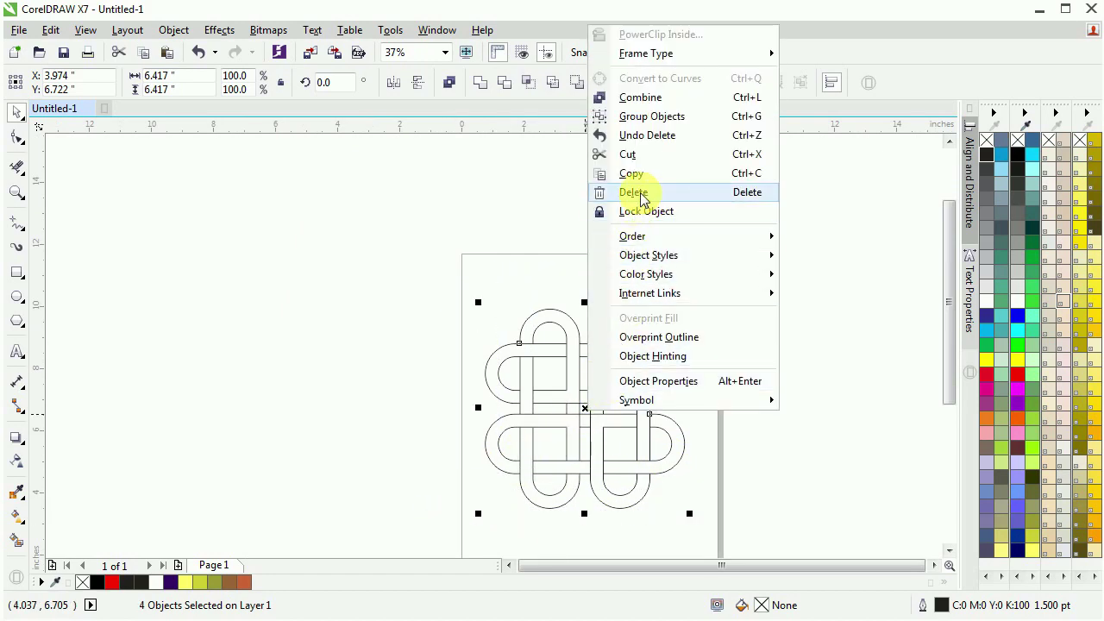
pyautogui.click(636, 192)
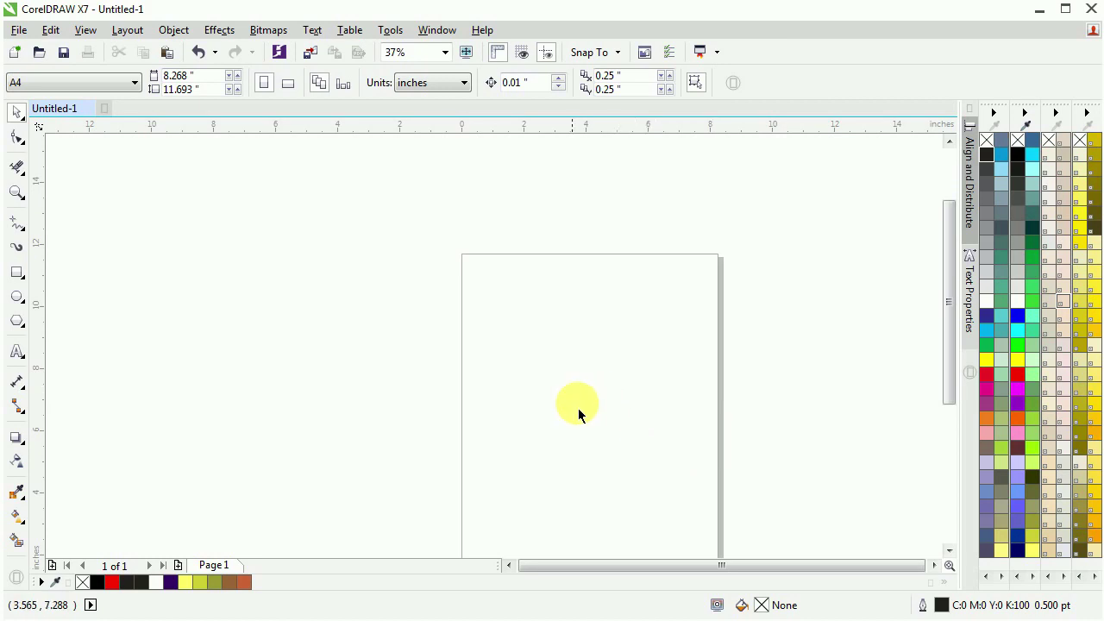
# - Paste the 12 cut strand pieces back onto the empty page
pyautogui.scroll(2, 699, 505)
pyautogui.rightClick(535, 334)
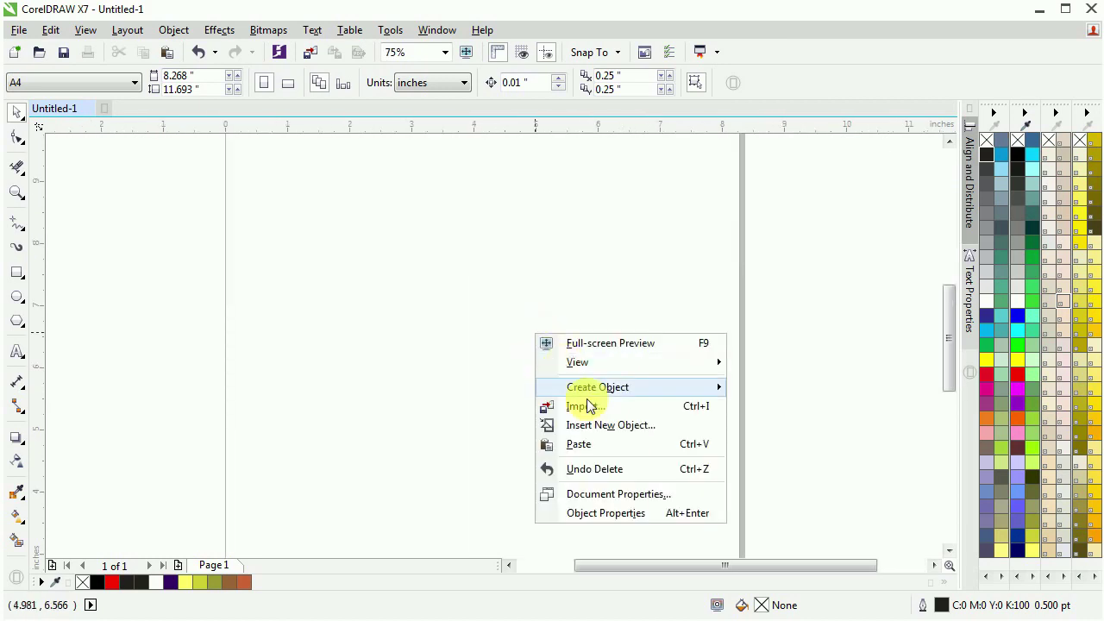
pyautogui.click(577, 445)
pyautogui.hotkey('shift', 'F2')
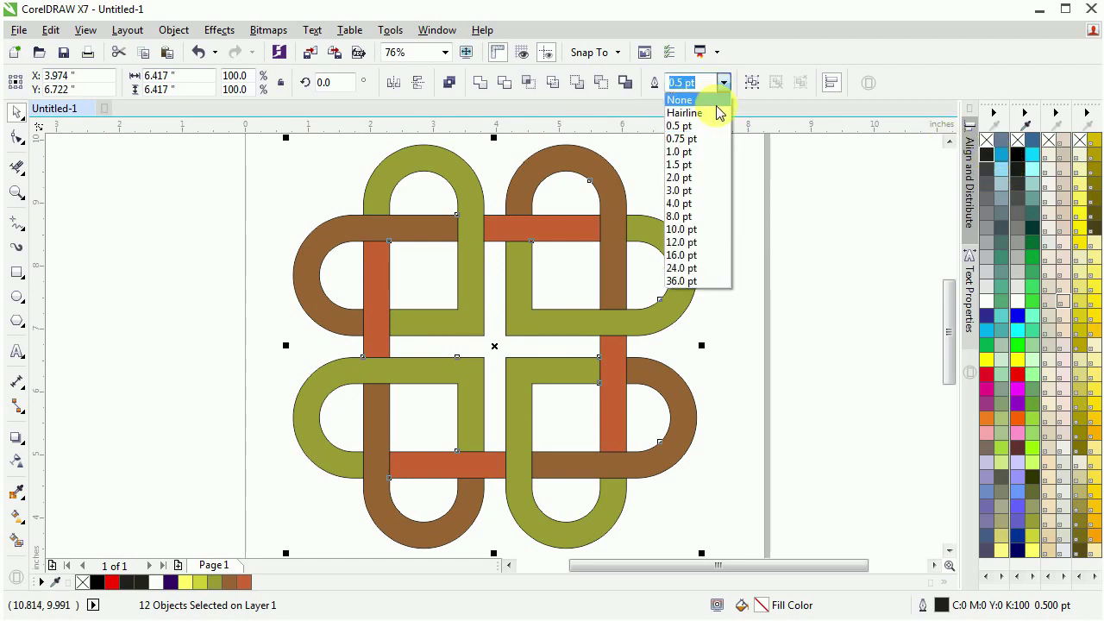
# - Give the 12 strand pieces a 3.0 pt white outline and a black fill
pyautogui.click(686, 190)
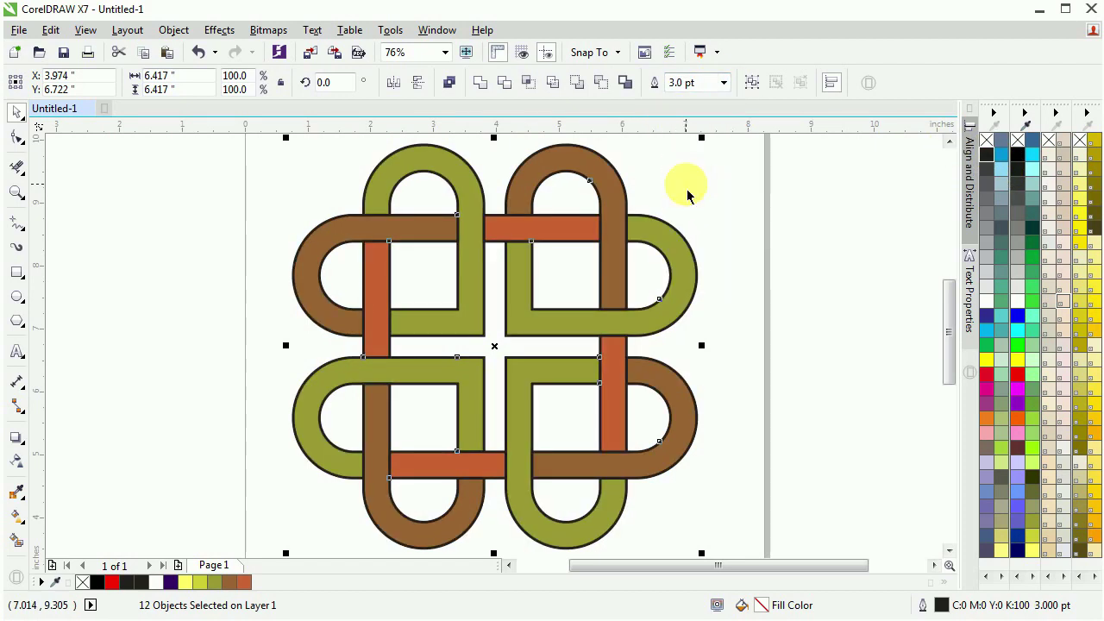
pyautogui.rightClick(997, 274)
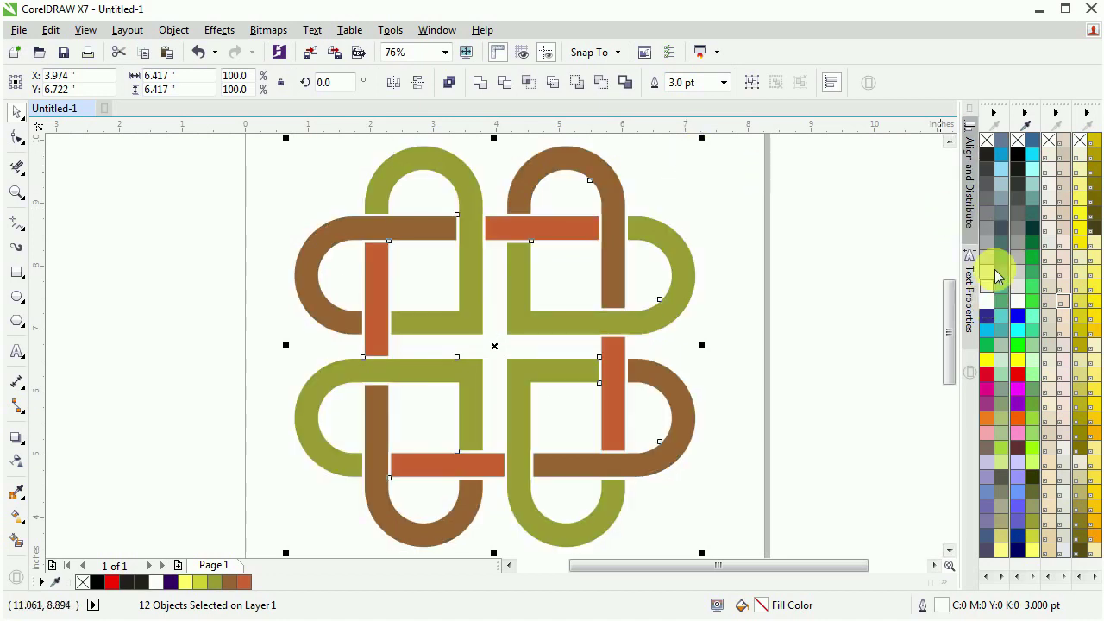
pyautogui.click(986, 154)
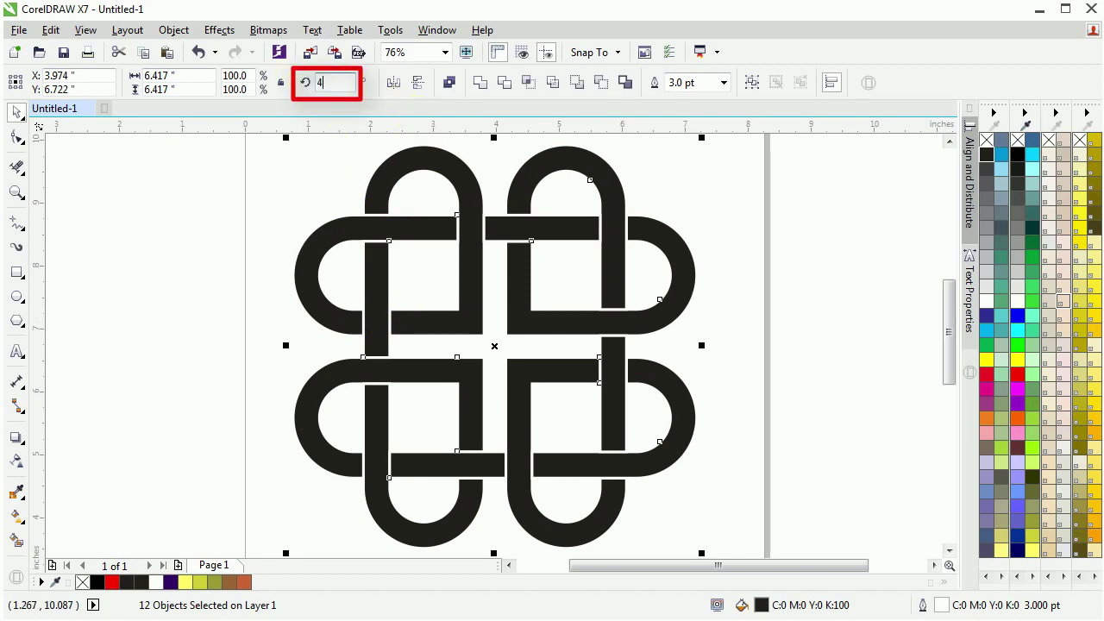
# - Rotate the whole knot by 45 degrees and group its 12 pieces
pyautogui.press('Return')
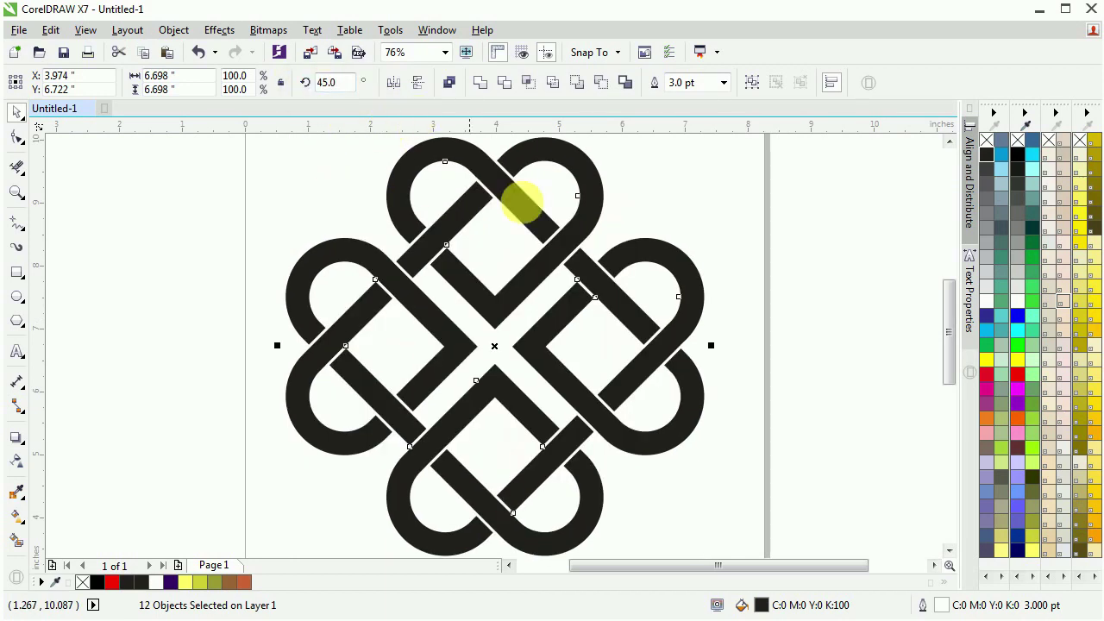
pyautogui.click(728, 243)
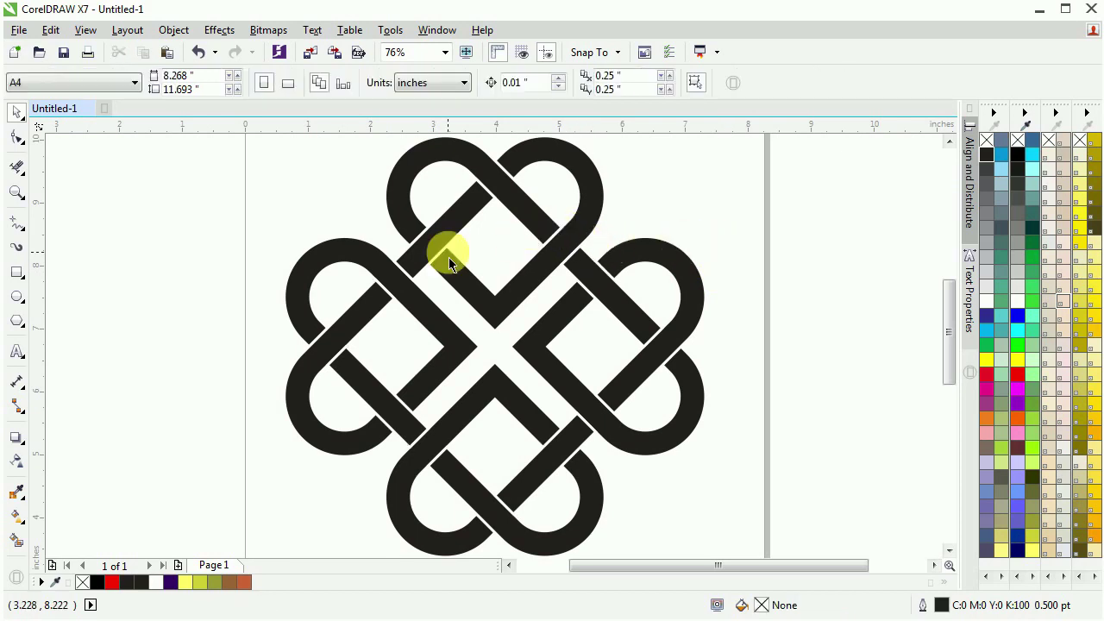
pyautogui.scroll(-2, 401, 255)
pyautogui.moveTo(296, 188); pyautogui.dragTo(603, 449)
pyautogui.rightClick(444, 307)
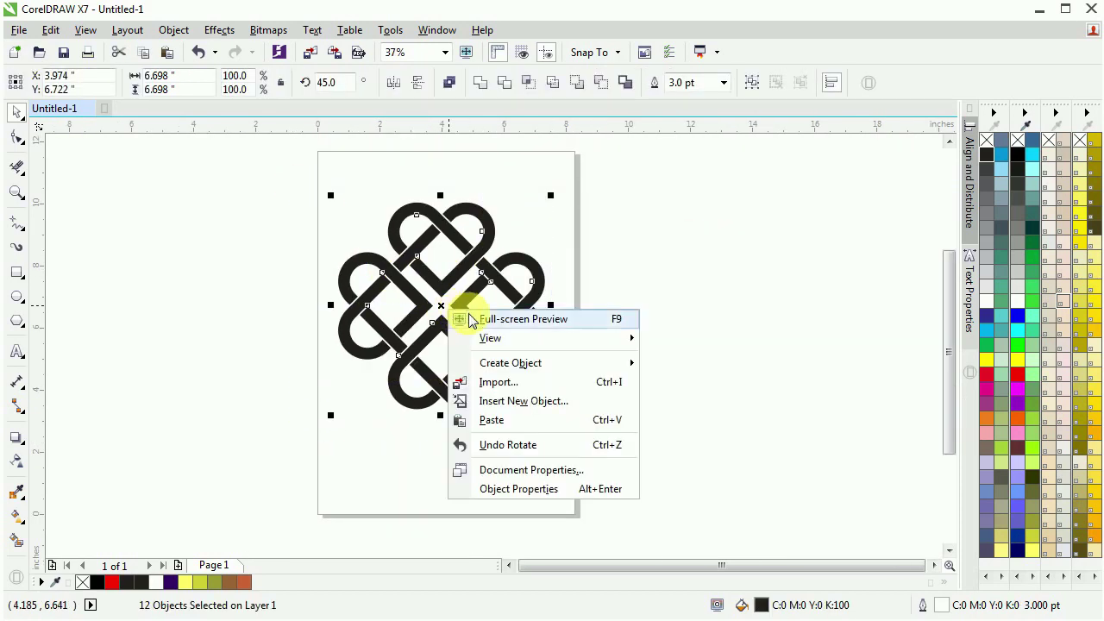
pyautogui.click(441, 306)
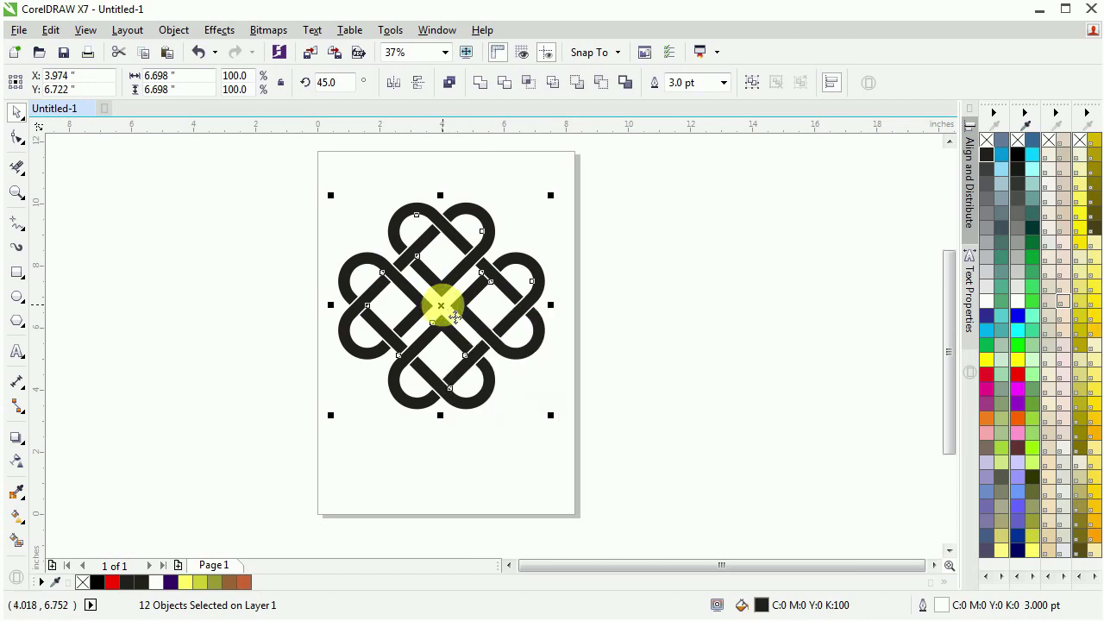
pyautogui.rightClick(442, 306)
pyautogui.click(507, 371)
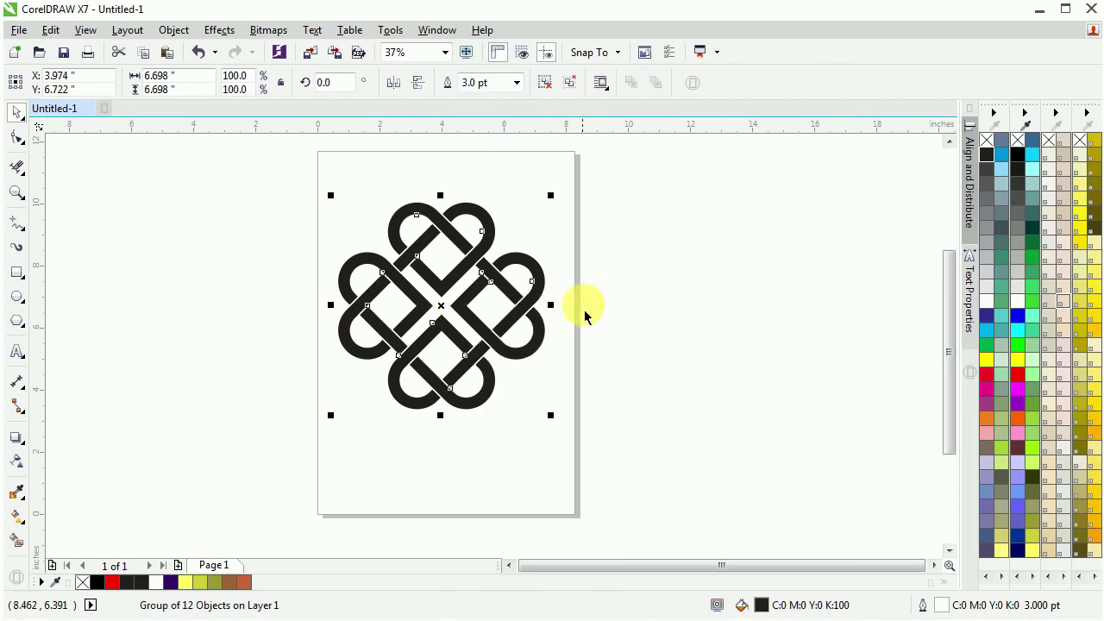
pyautogui.click(583, 300)
# - Duplicate the grouped knot by copy and paste, and move the copy about 3.7 inches to the right
pyautogui.click(486, 278)
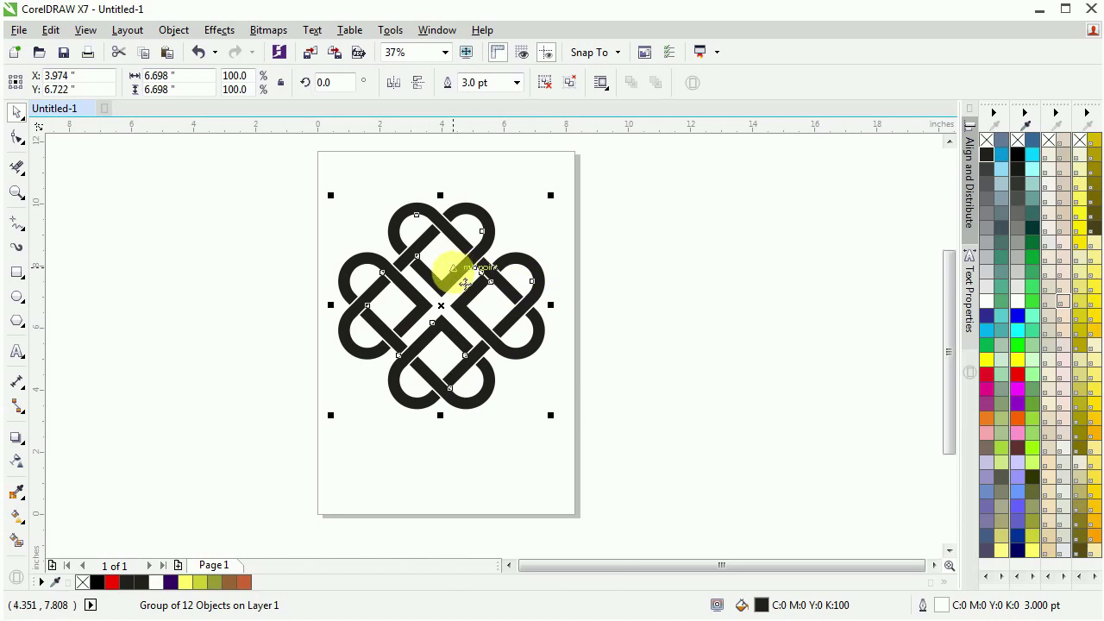
pyautogui.scroll(2, 452, 274)
pyautogui.rightClick(464, 283)
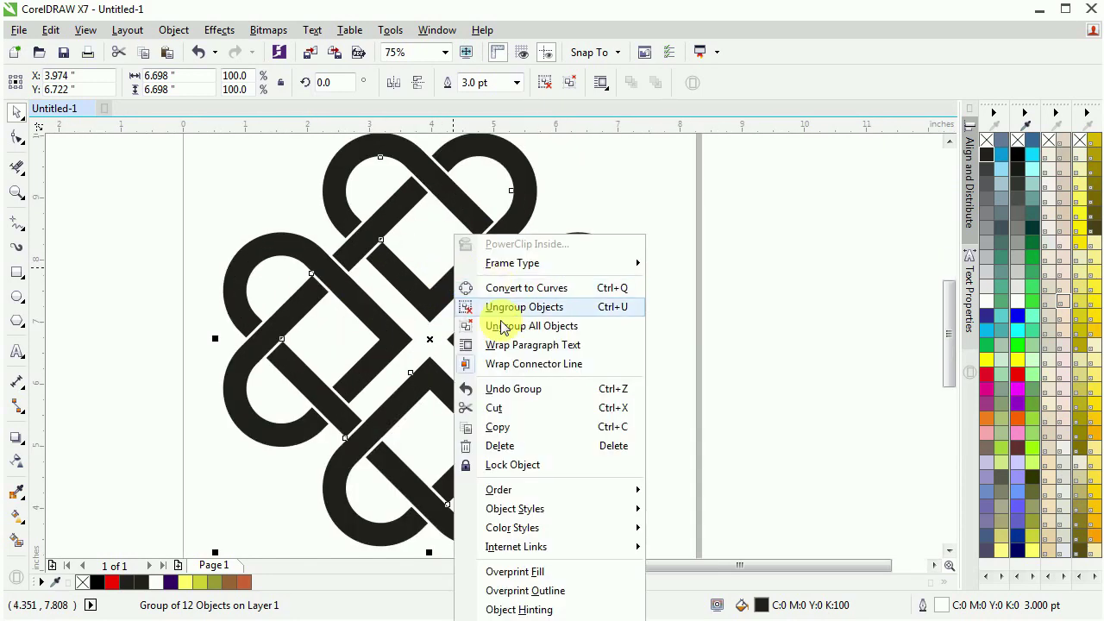
pyautogui.click(497, 426)
pyautogui.click(771, 299)
pyautogui.rightClick(738, 283)
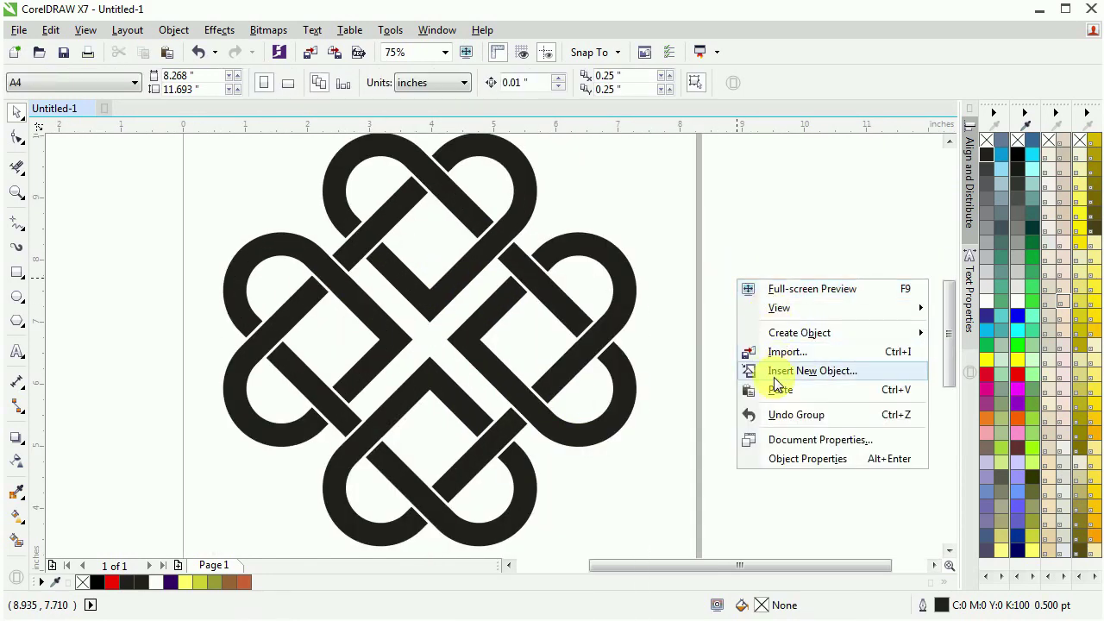
pyautogui.click(781, 390)
pyautogui.moveTo(439, 352); pyautogui.dragTo(670, 352)
# - Make the original knot's outline black and convert it to a 200 dpi CMYK bitmap with anti-aliasing and a transparent background
pyautogui.click(387, 291)
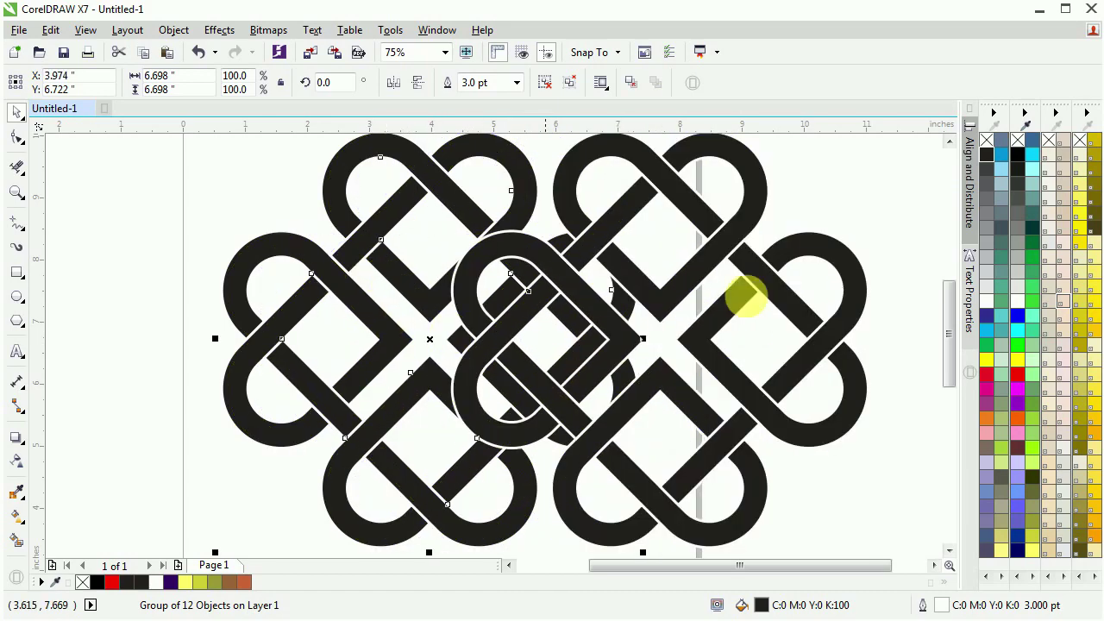
pyautogui.rightClick(987, 162)
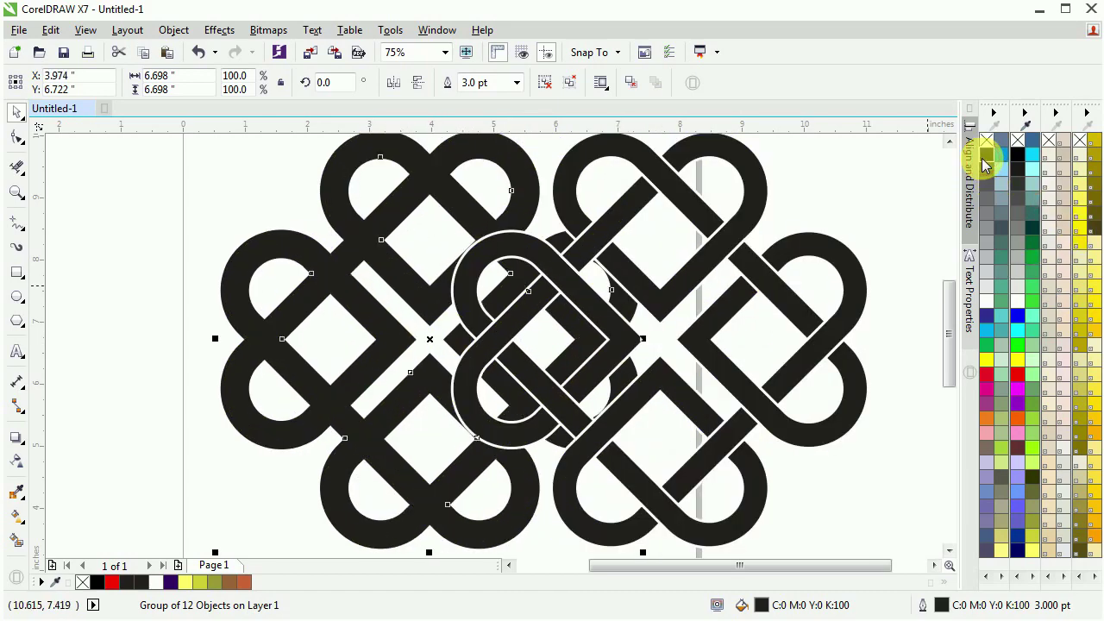
pyautogui.click(272, 33)
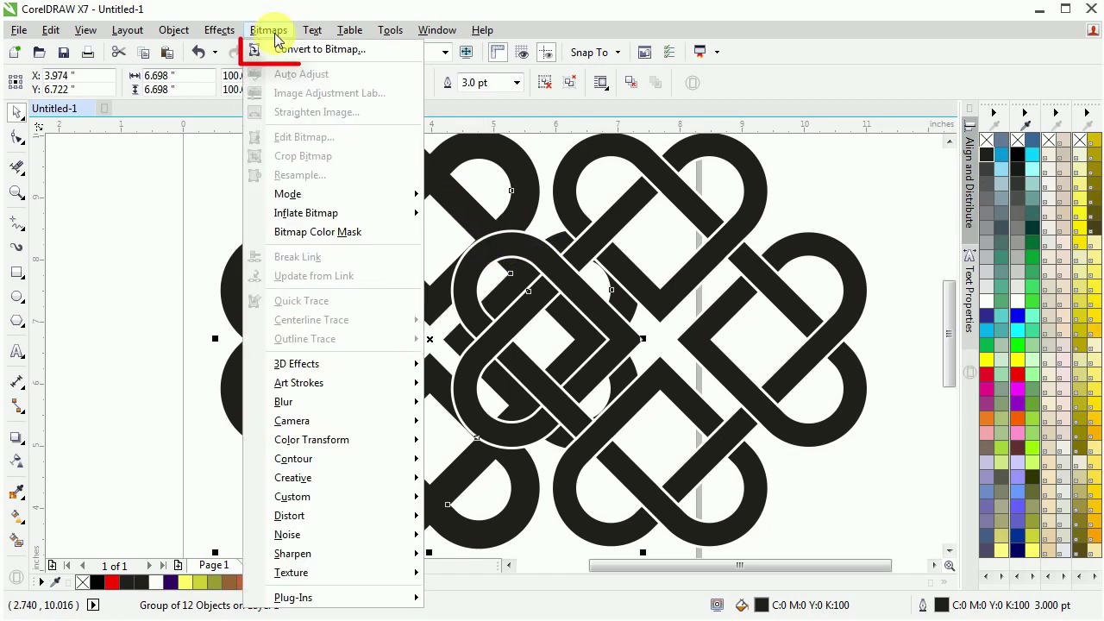
pyautogui.click(285, 50)
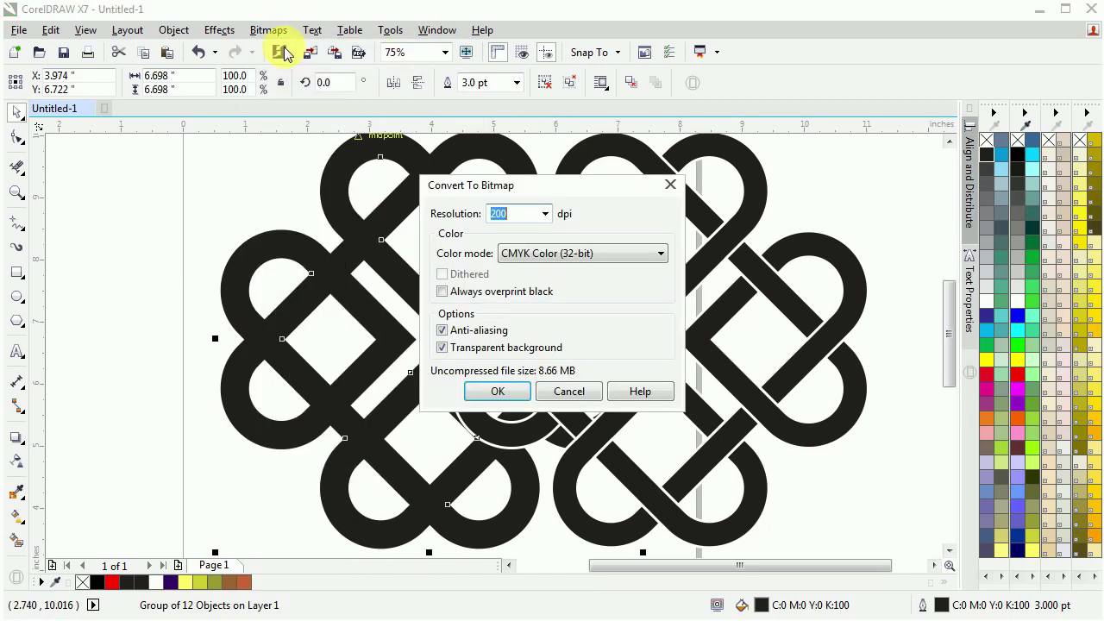
pyautogui.click(486, 393)
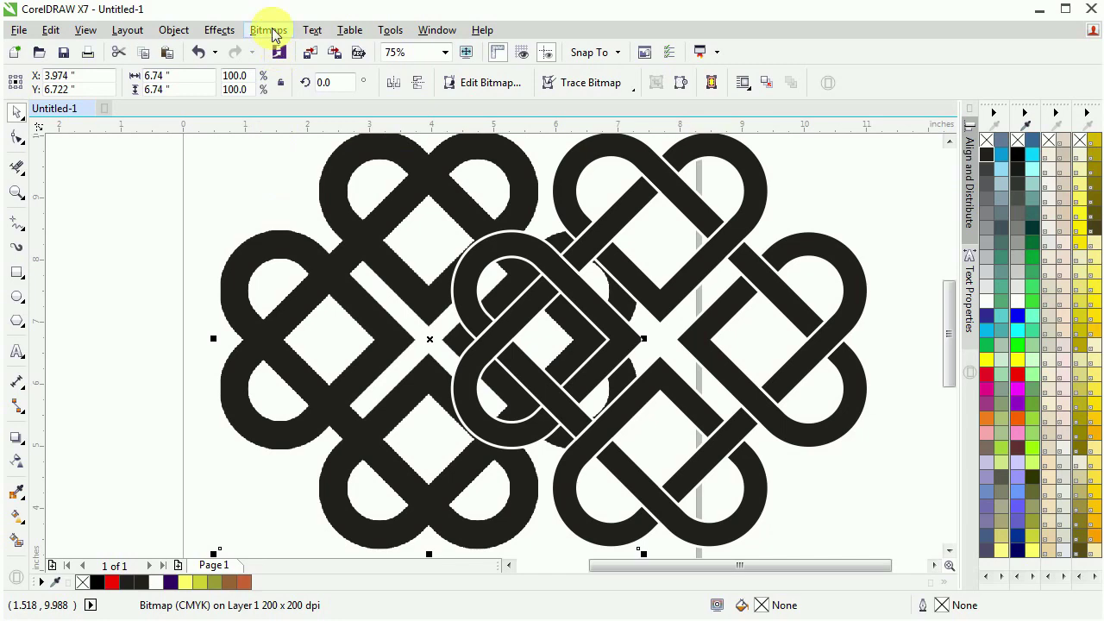
# - Center the white-outlined knot copy horizontally and vertically on the bitmap knot
pyautogui.click(789, 172)
pyautogui.click(727, 234)
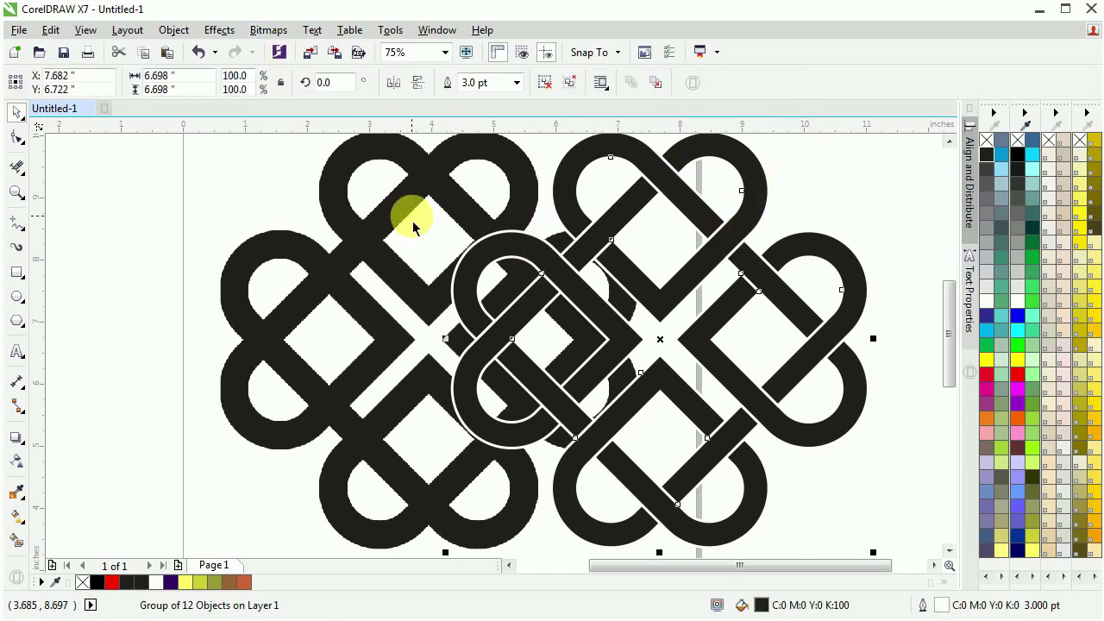
pyautogui.keyDown('shift'); pyautogui.click(413, 226); pyautogui.keyUp('shift')
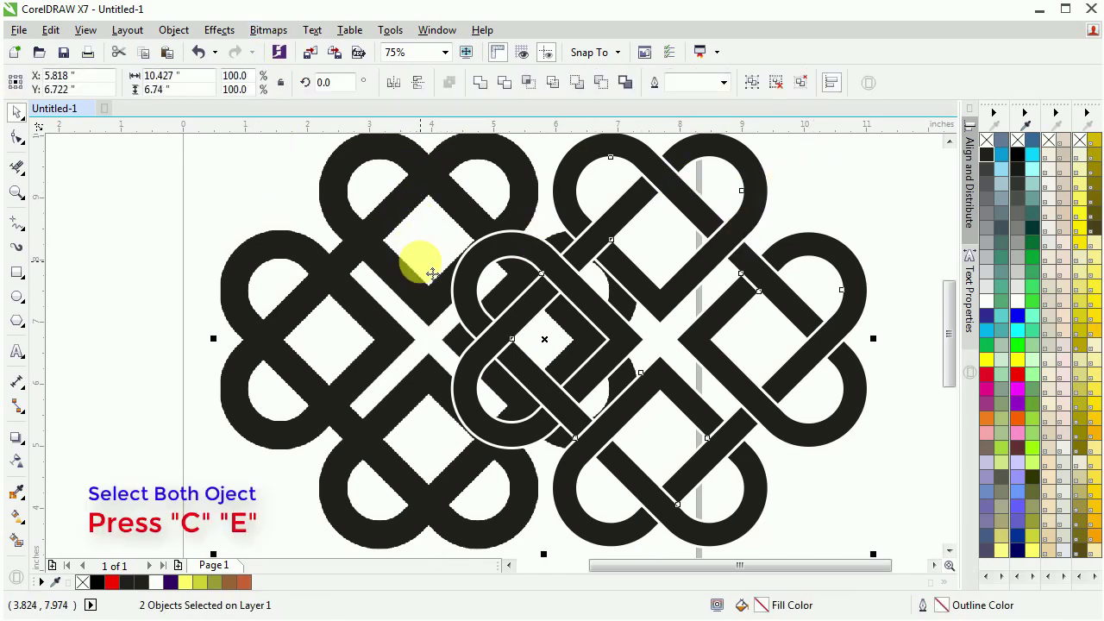
pyautogui.hotkey('shift', 'F2')
pyautogui.press('c')
pyautogui.press('e')
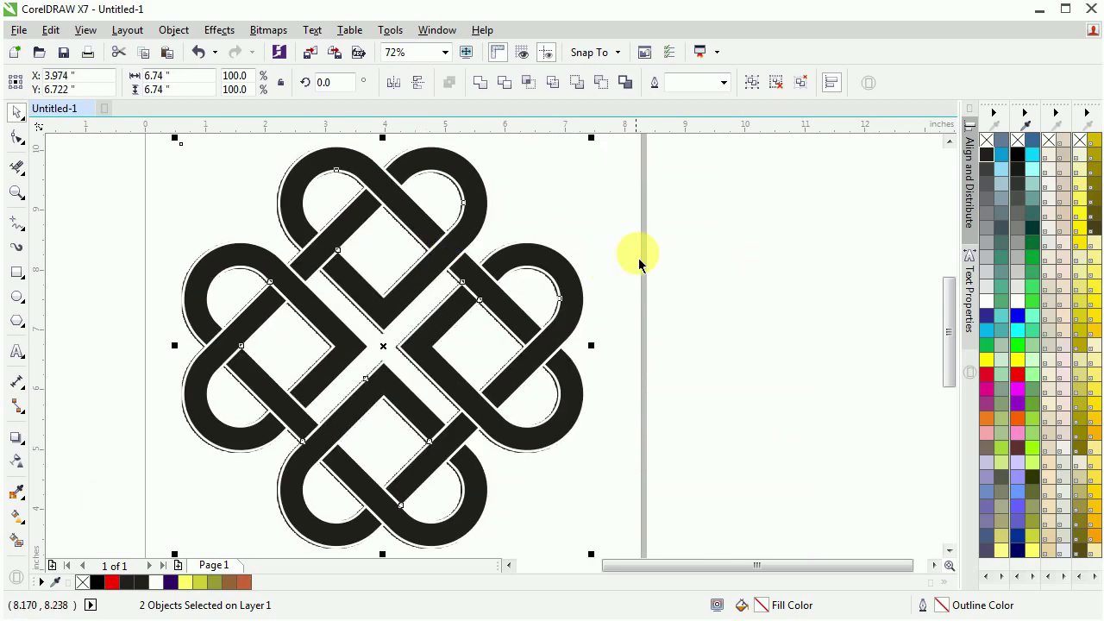
# - Apply a Gaussian Blur with a radius of 13 pixels to the bitmap knot behind the vector copy as its shadow
pyautogui.click(678, 249)
pyautogui.click(322, 219)
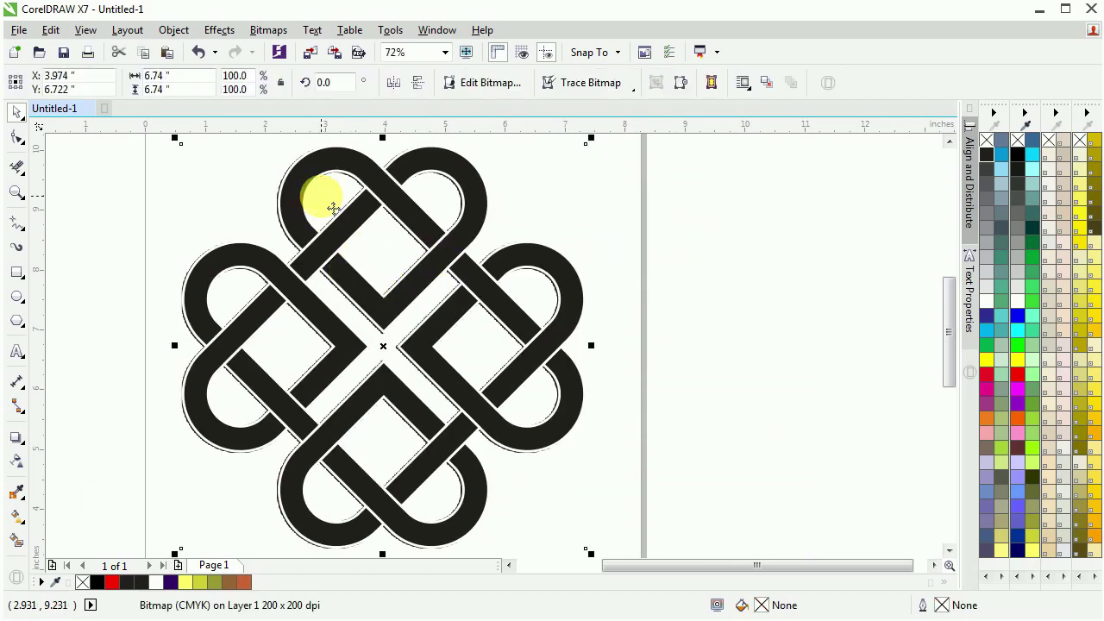
pyautogui.click(268, 30)
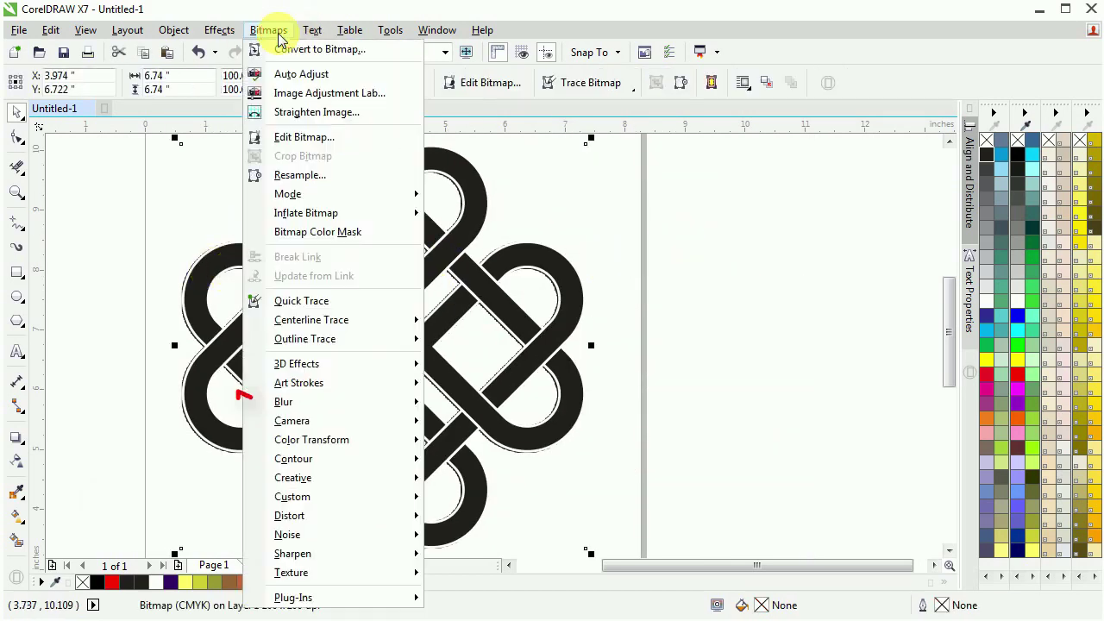
pyautogui.moveTo(315, 404)
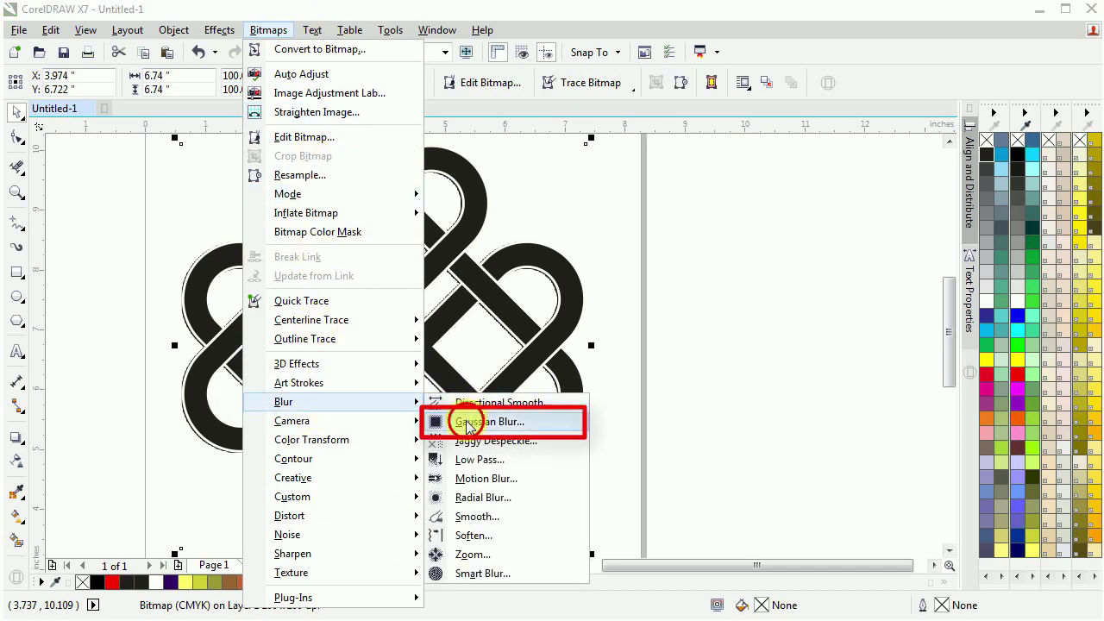
pyautogui.click(473, 421)
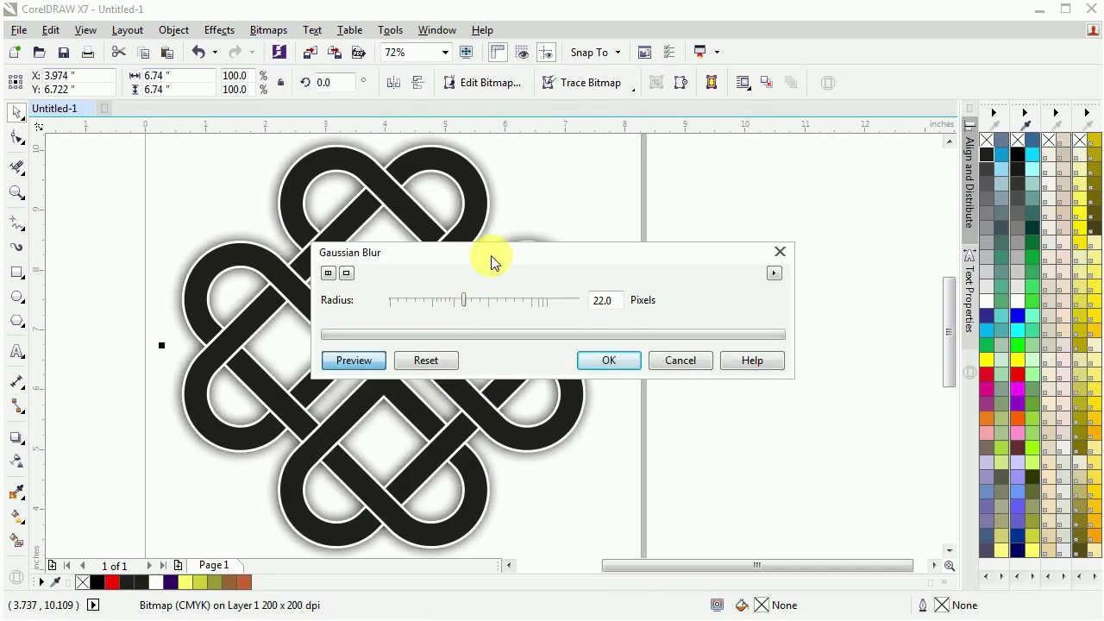
pyautogui.moveTo(491, 256); pyautogui.dragTo(695, 207)
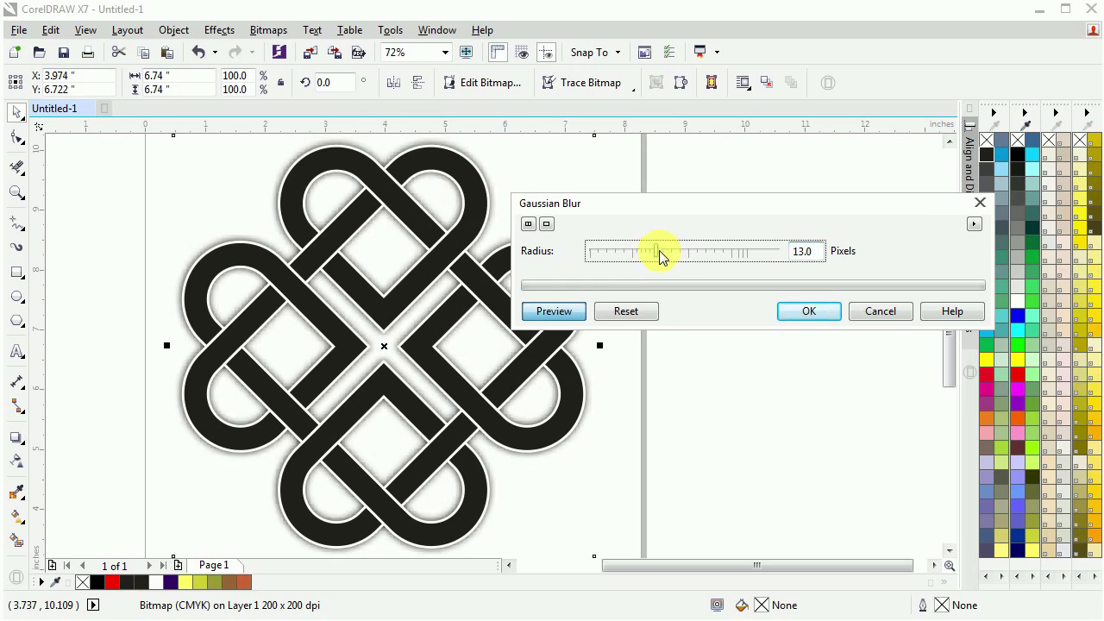
pyautogui.click(802, 311)
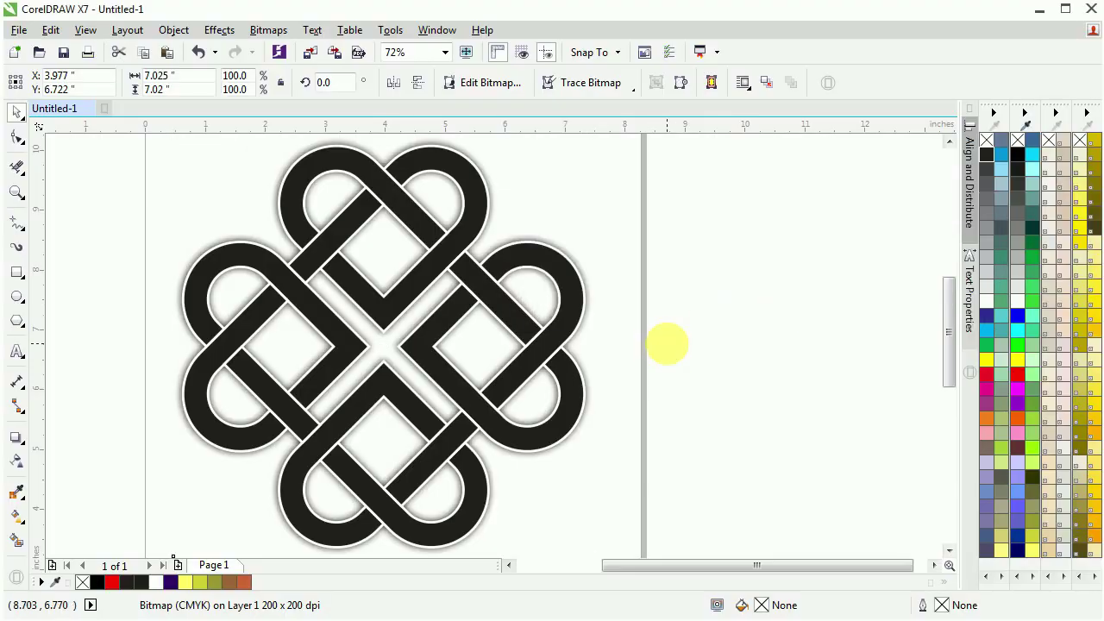
pyautogui.click(666, 348)
pyautogui.hotkey('shift', 'F4')
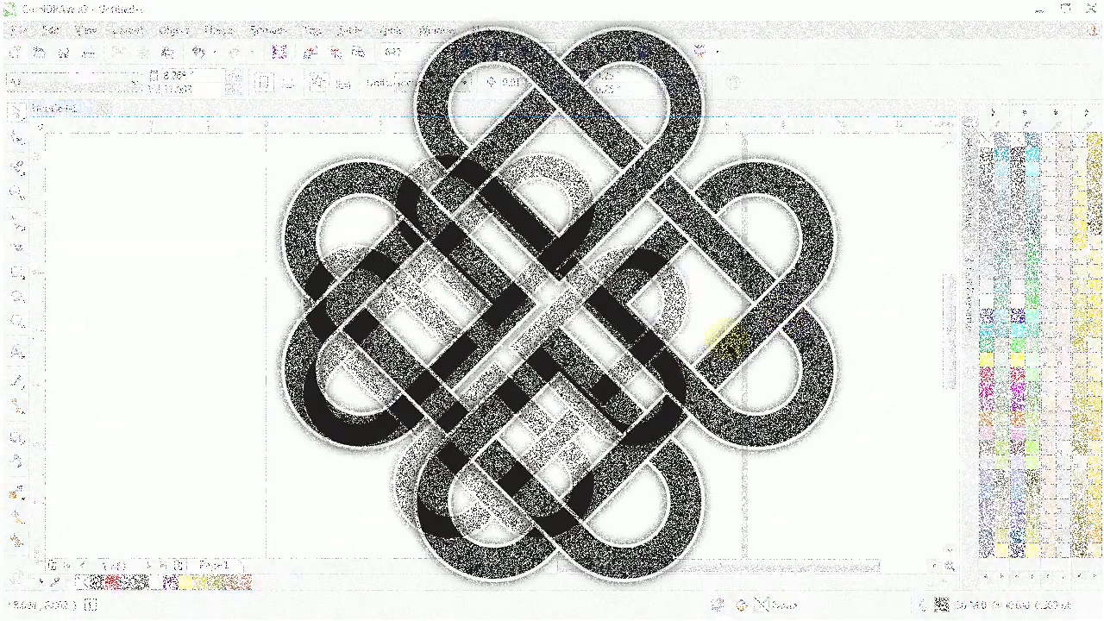